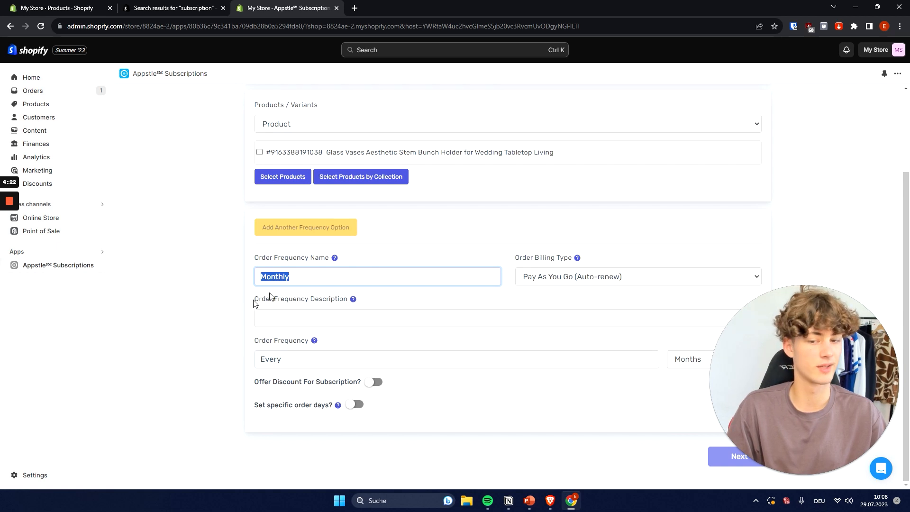
left_click(368, 257)
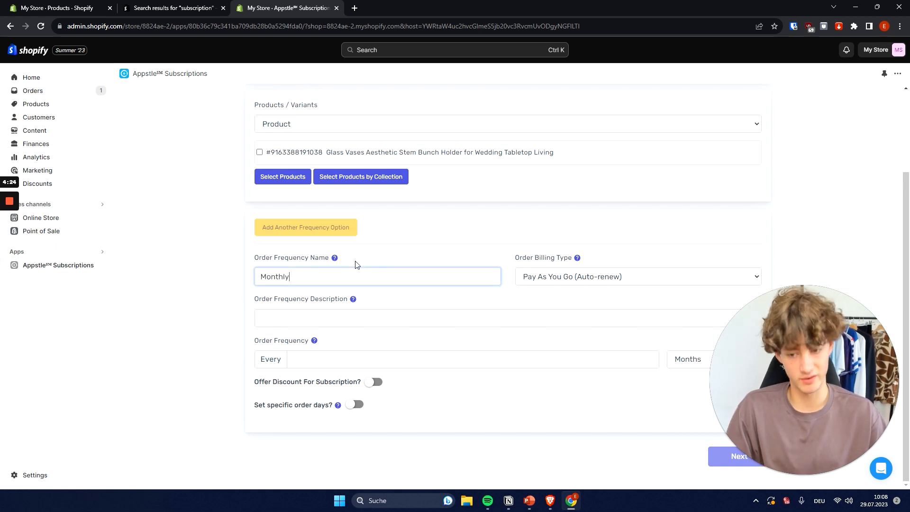
left_click_drag(256, 259, 345, 257)
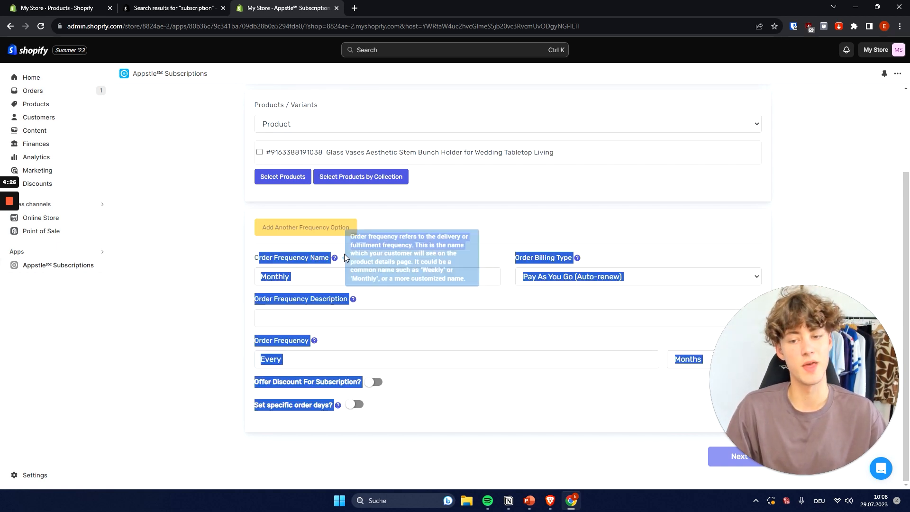
left_click(386, 226)
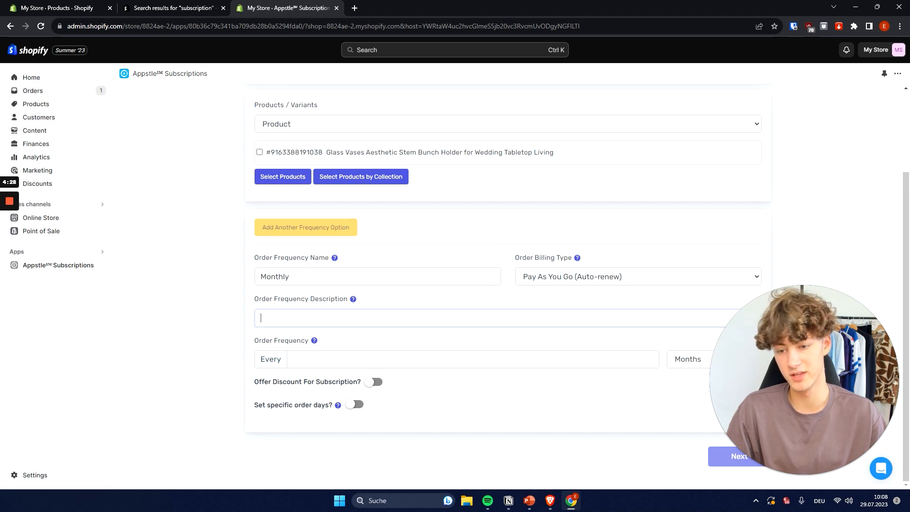
Enter "Monthly Glass Vases for you." as the order frequency description.
left_click_drag(253, 300, 264, 299)
left_click(347, 302)
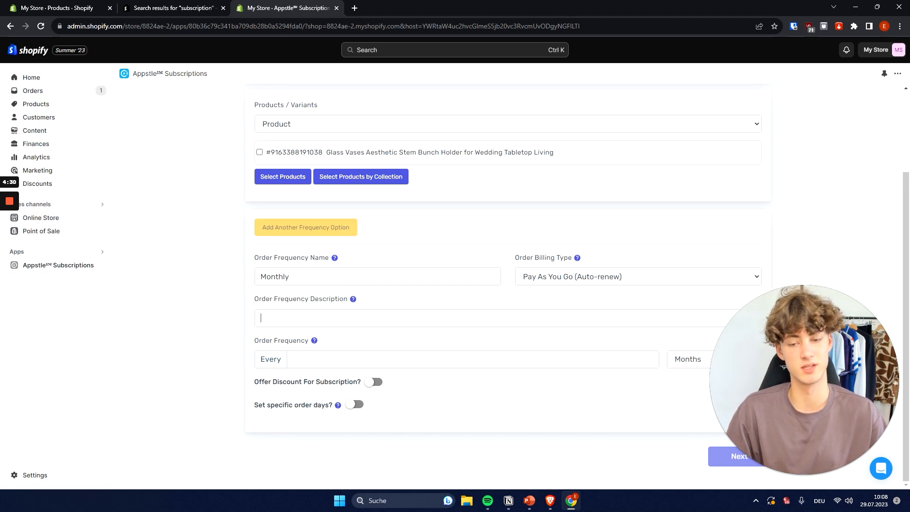
type("Monthly Glass ")
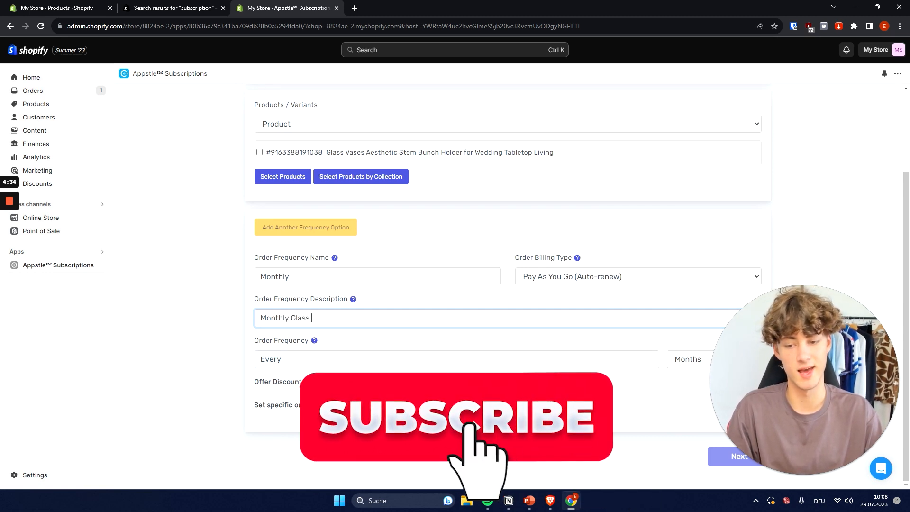
type("Vase")
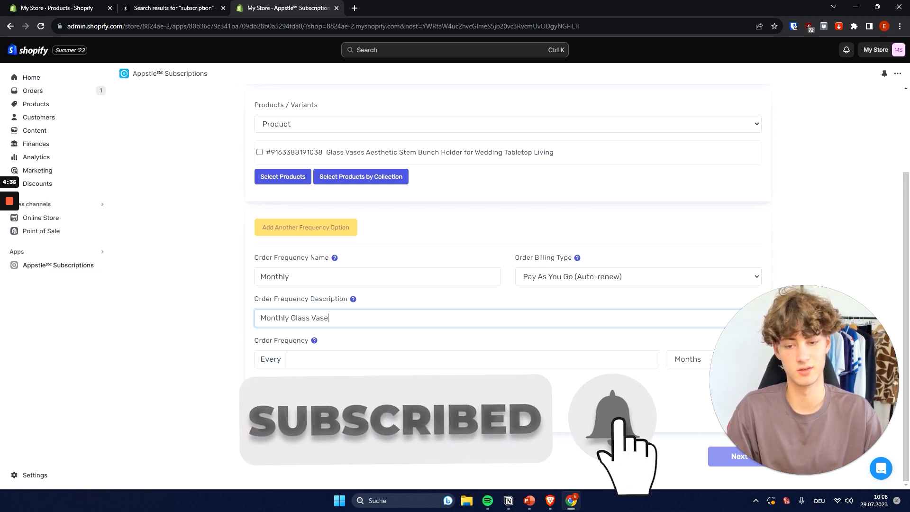
type("s for you.")
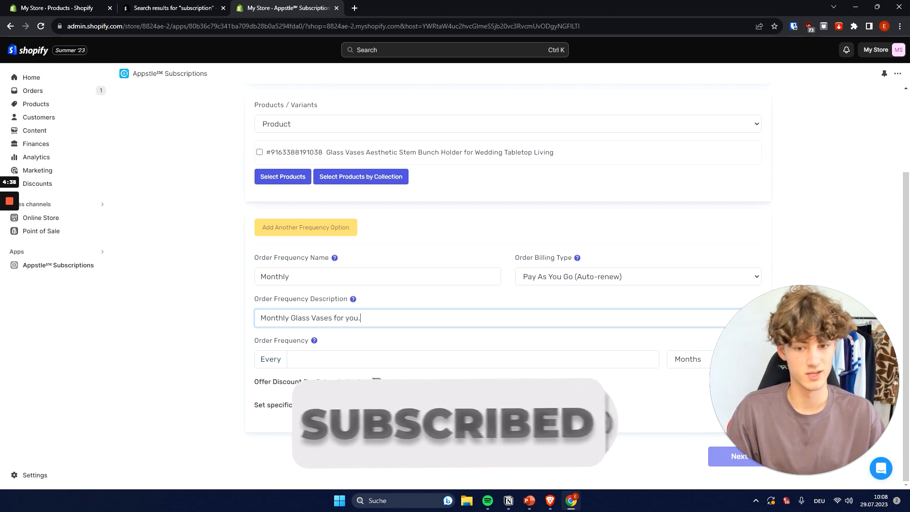
left_click(306, 348)
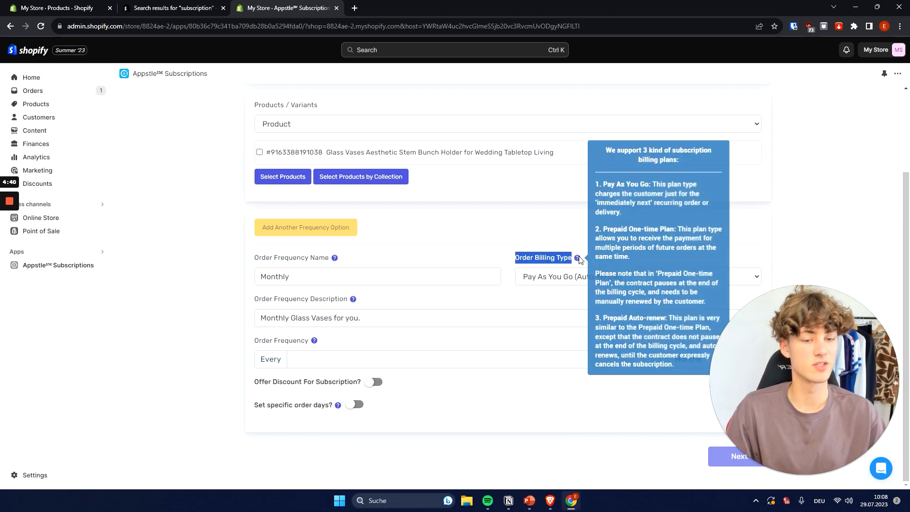
Try the Prepaid One-Time and Prepaid Auto-renew order billing types, and set the billing type back to Pay As You Go (Auto-renew).
left_click(542, 284)
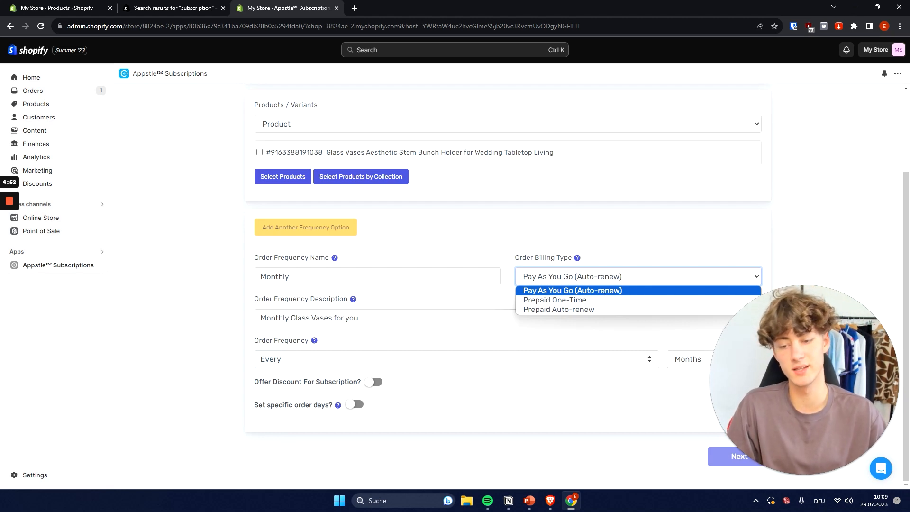
scroll(364, 343, "up", 3)
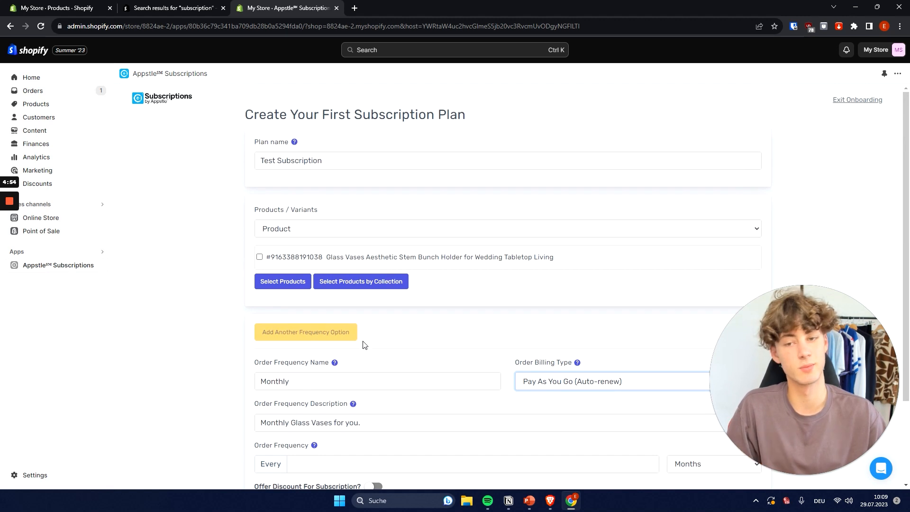
scroll(584, 389, "down", 3)
left_click(574, 279)
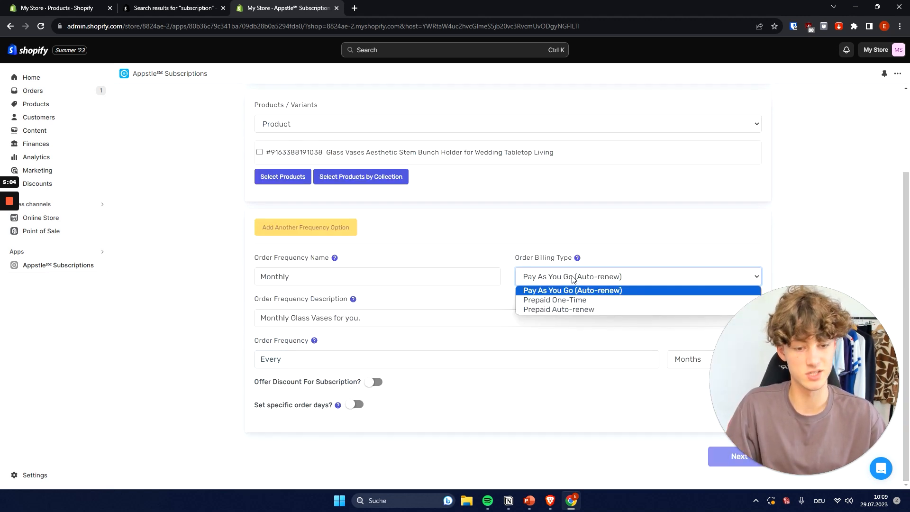
left_click(586, 300)
left_click(583, 280)
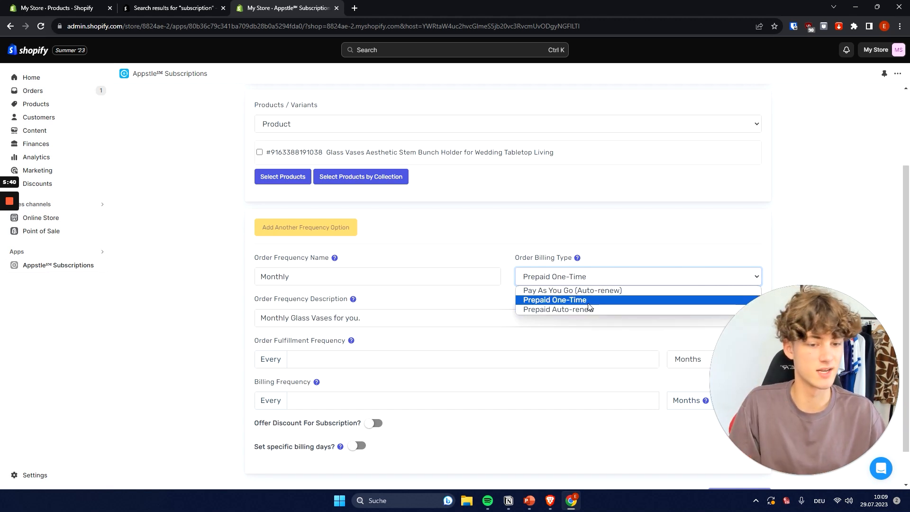
left_click(562, 308)
left_click(562, 278)
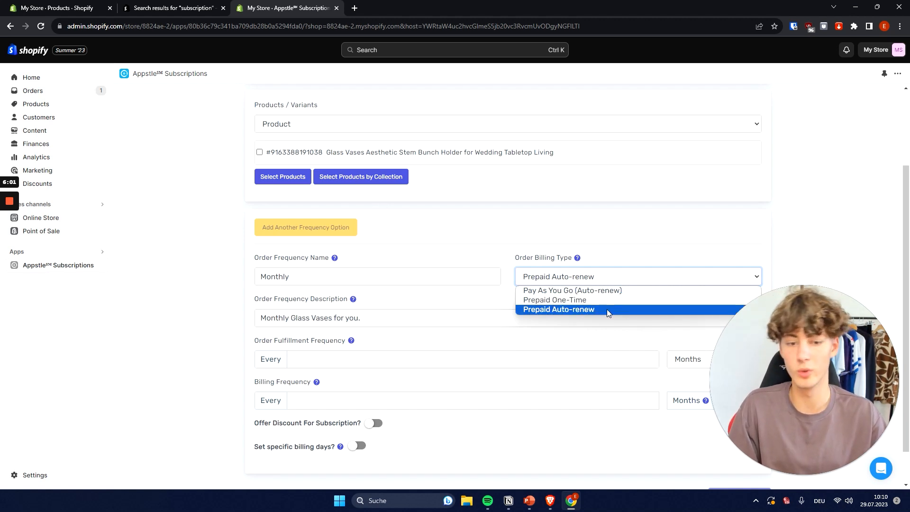
left_click(578, 290)
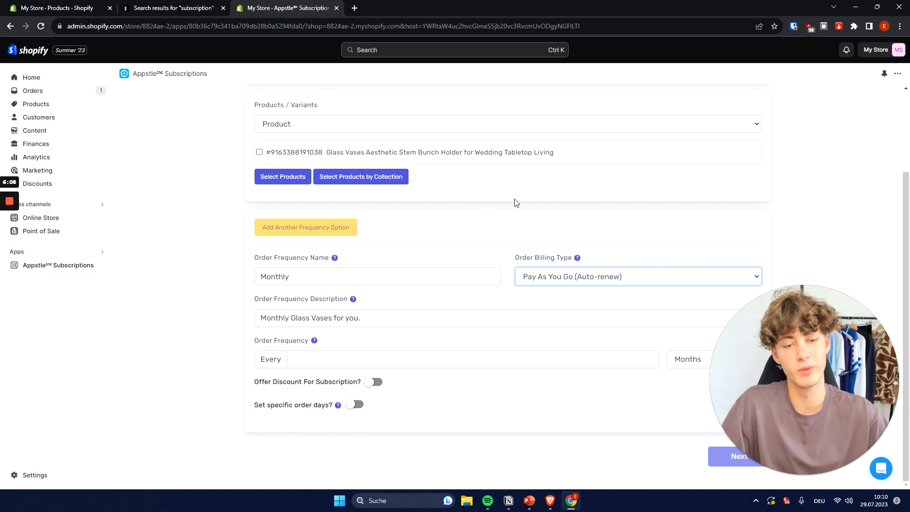
Set the order frequency to every 1 month.
left_click_drag(831, 363, 218, 86)
triple_click(267, 338)
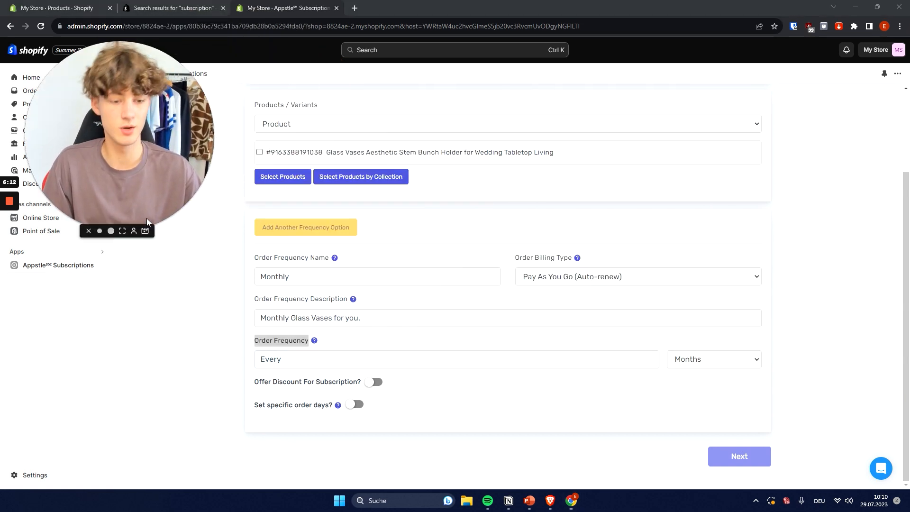
left_click(714, 359)
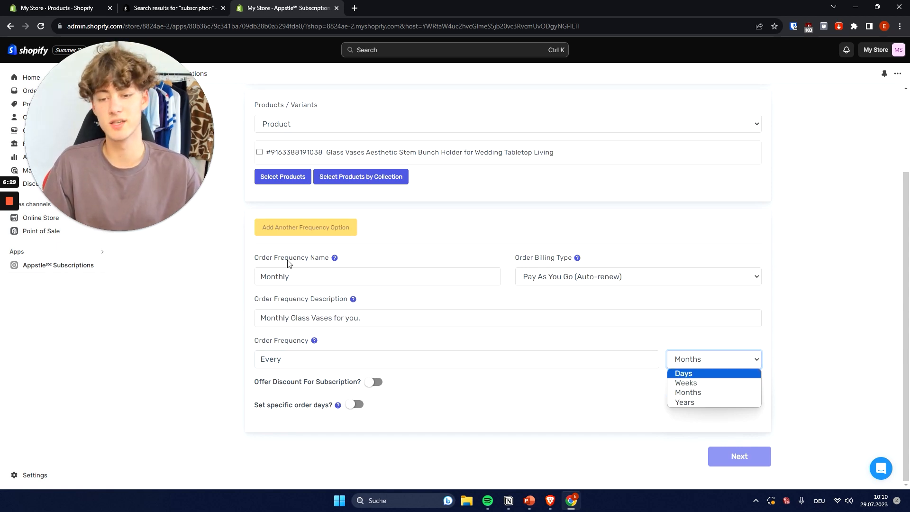
left_click(289, 277)
left_click(705, 365)
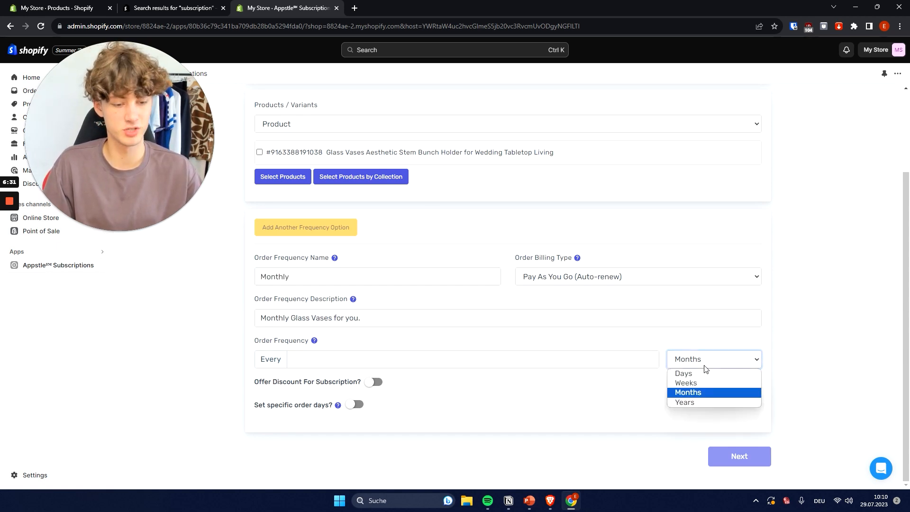
left_click(676, 393)
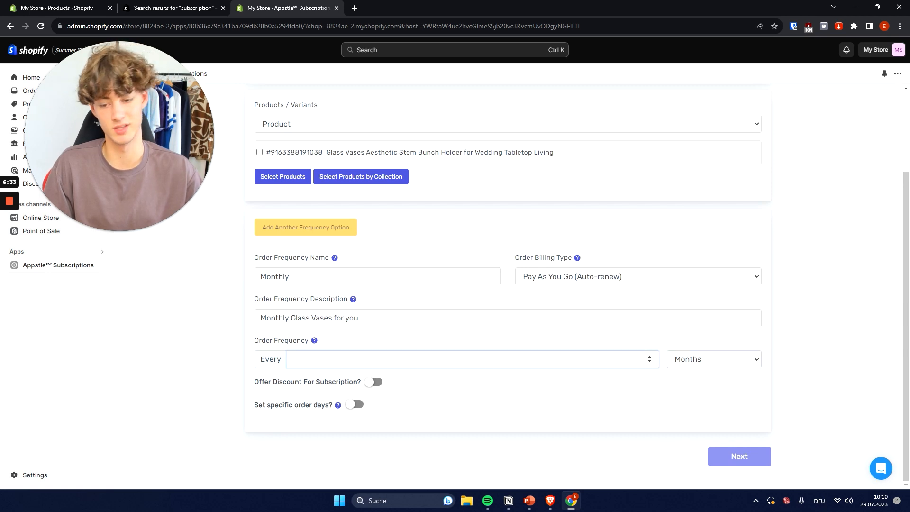
type("1")
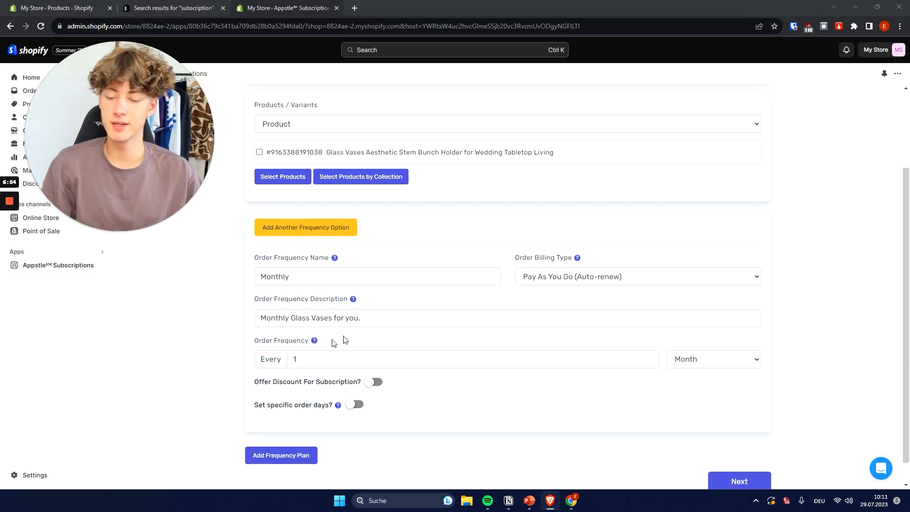
Enable the subscription discount and set it to 10 percent off.
scroll(278, 411, "down", 1)
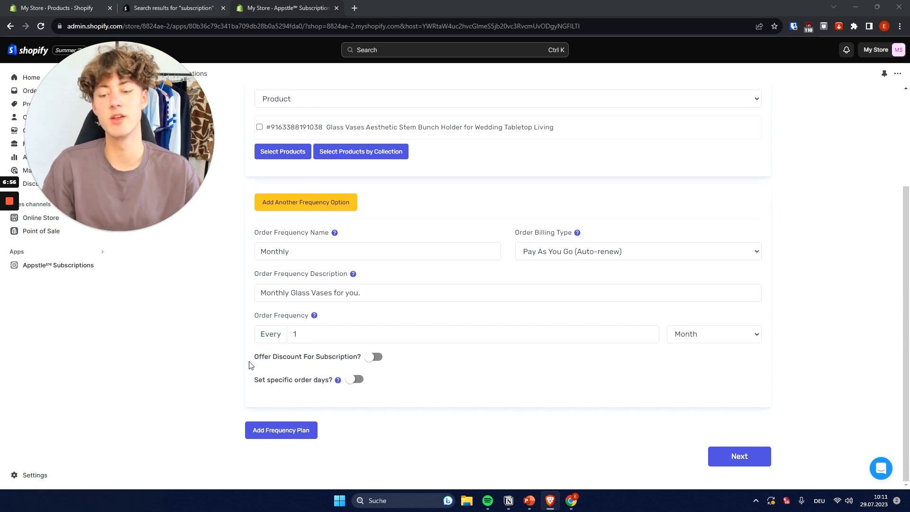
left_click_drag(250, 365, 291, 364)
triple_click(310, 362)
left_click(330, 362)
left_click(373, 357)
scroll(411, 356, "down", 1)
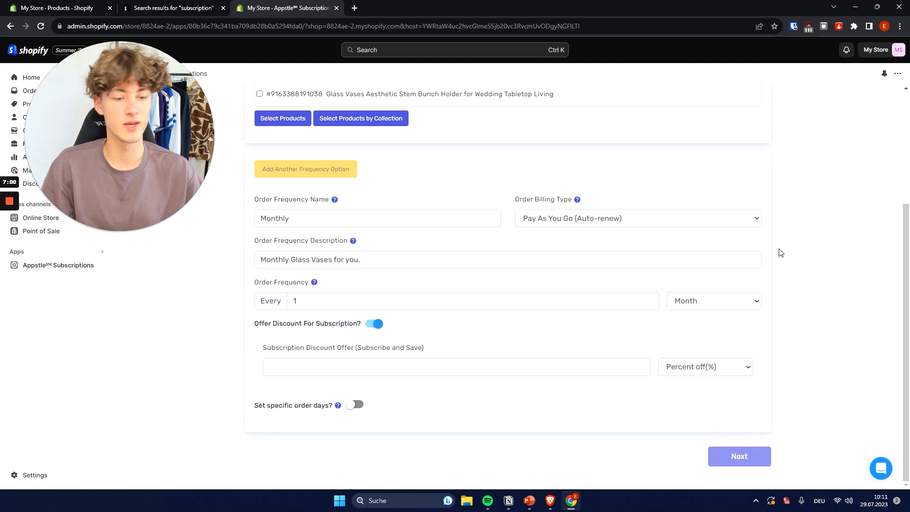
left_click(455, 366)
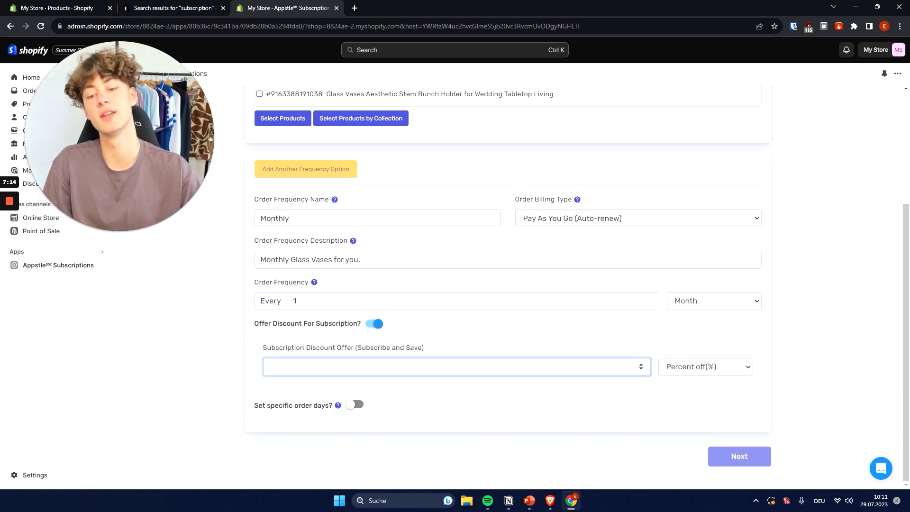
type("10")
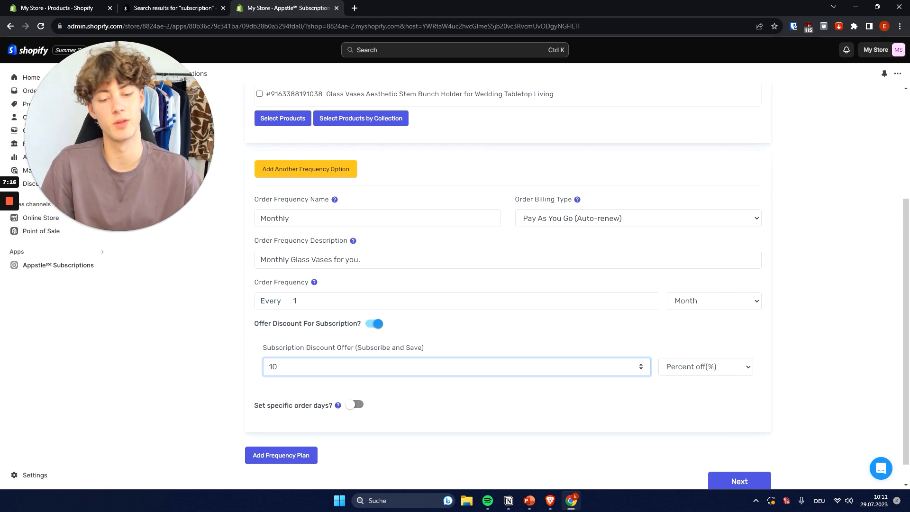
Try the specific order days option, look through its selectable days of the month, and turn it off again.
scroll(763, 362, "up", 4)
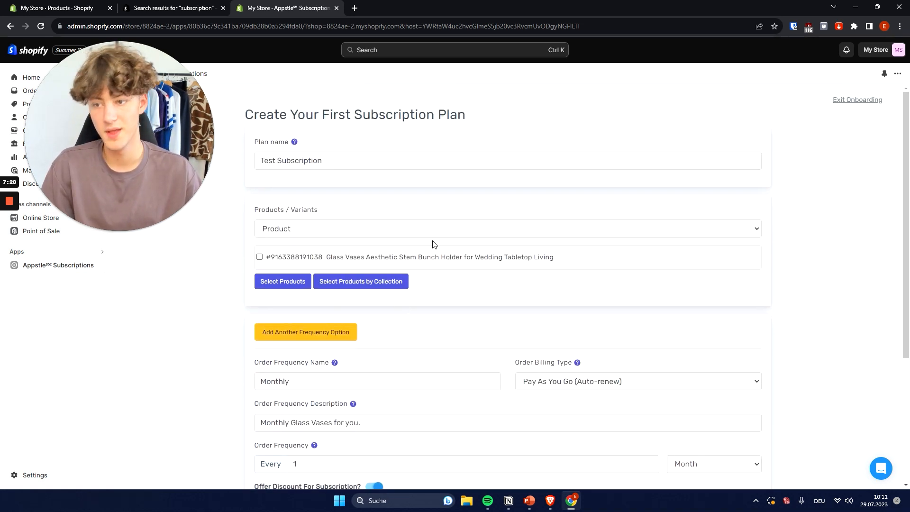
scroll(710, 322, "down", 4)
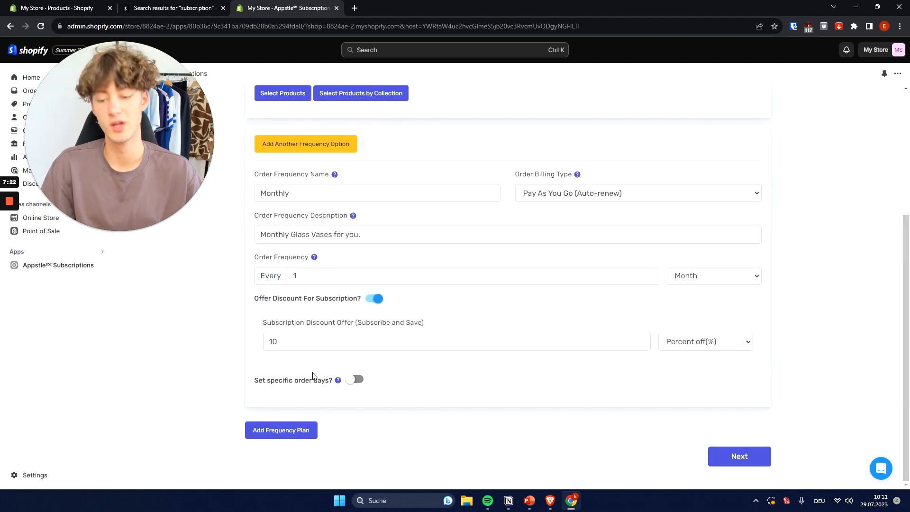
left_click(332, 380)
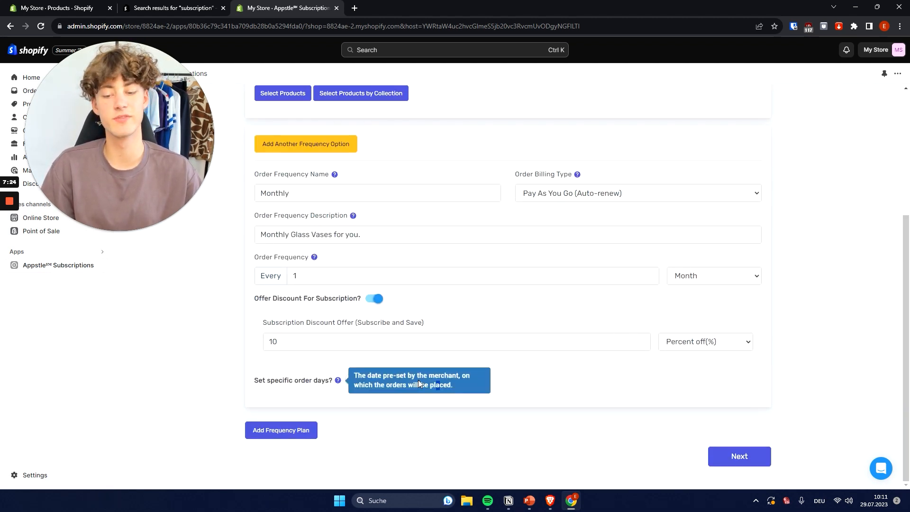
left_click(372, 379)
scroll(438, 287, "down", 2)
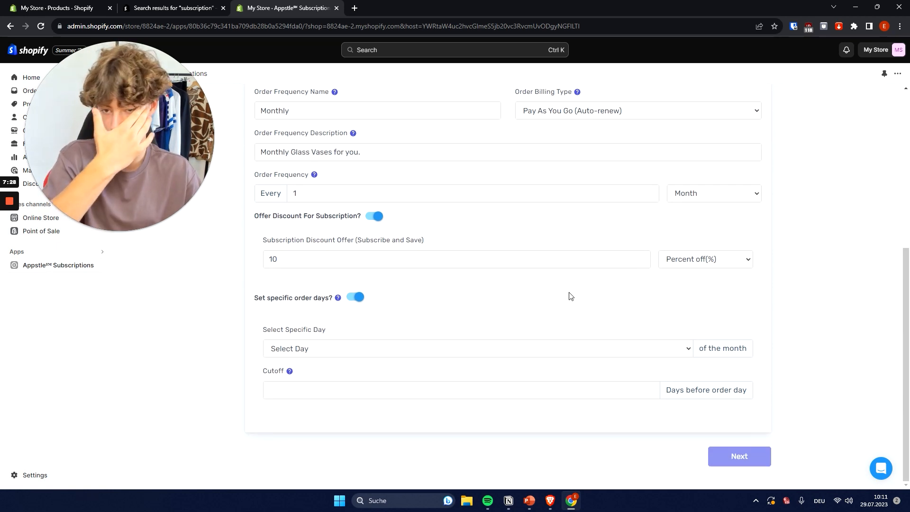
scroll(512, 269, "up", 2)
scroll(511, 269, "down", 2)
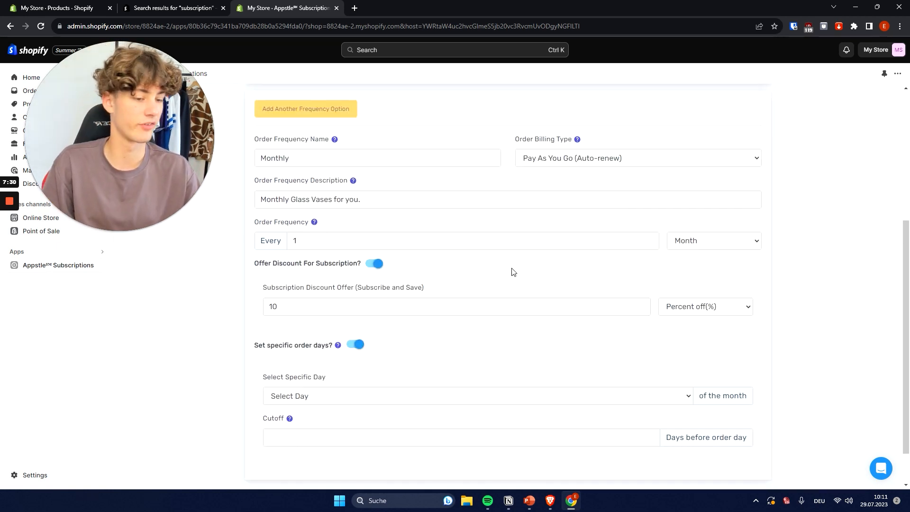
left_click(321, 348)
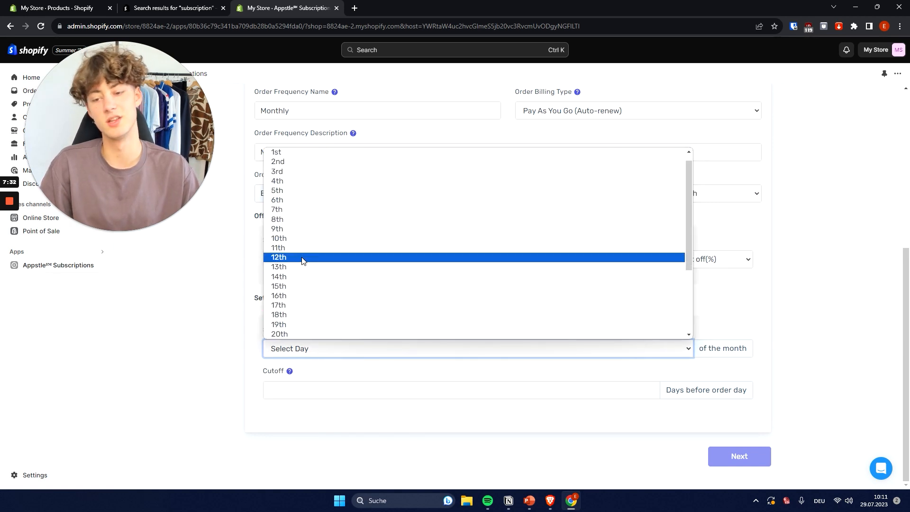
left_click(183, 298)
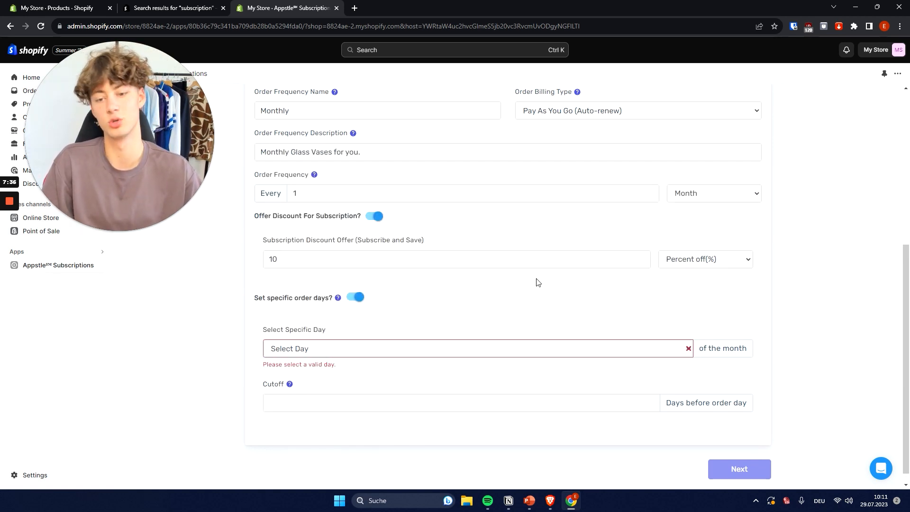
left_click(355, 296)
Submit the finished subscription plan and continue to the widget go-live instructions.
left_click(741, 459)
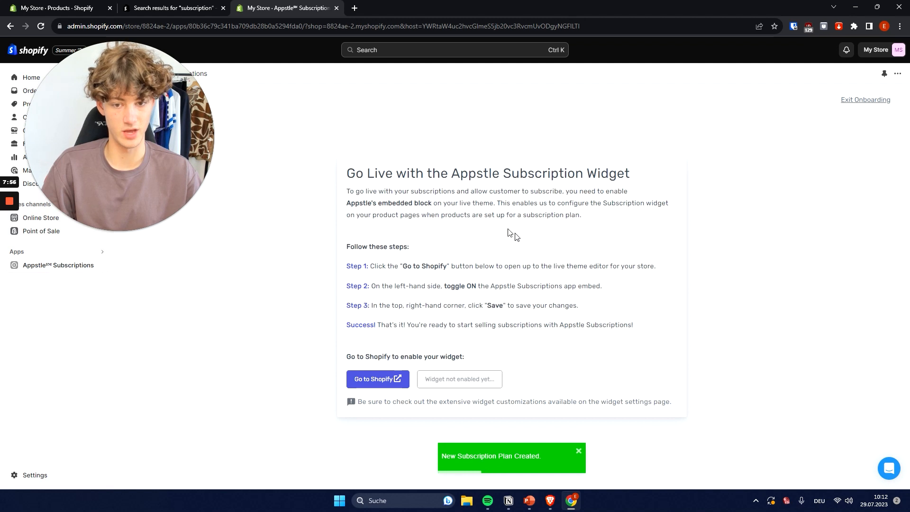
left_click_drag(344, 180, 609, 173)
left_click(635, 183)
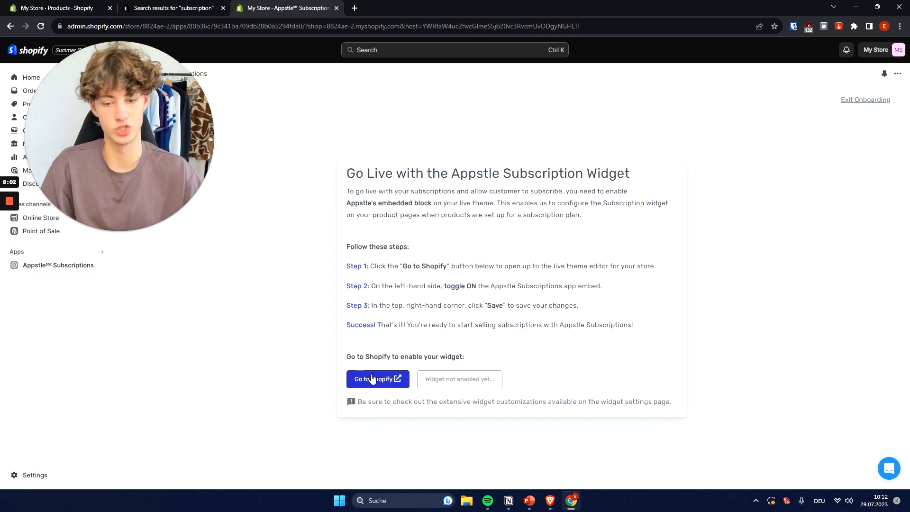
Open the live theme's app embeds in the Shopify theme editor to access the Appstle subscription widget.
left_click(386, 379)
left_click_drag(107, 131, 668, 291)
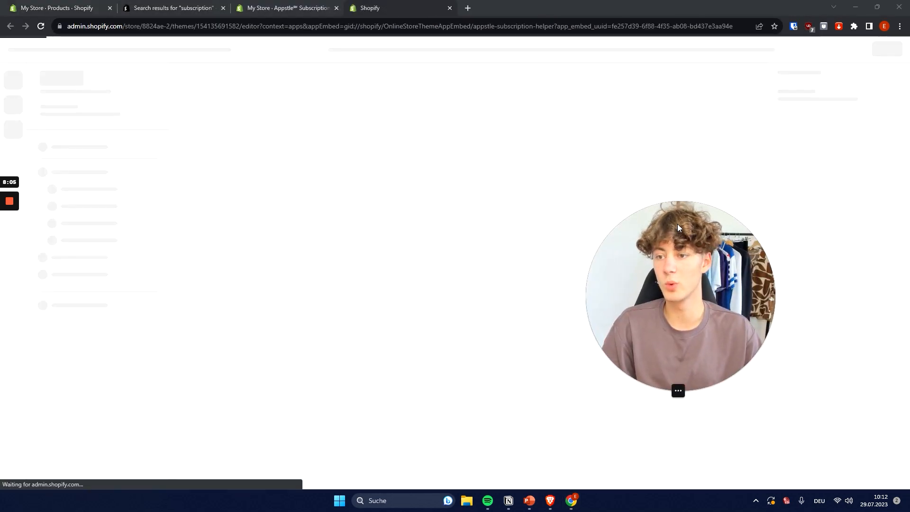
left_click_drag(669, 226, 510, 134)
left_click_drag(524, 189, 384, 150)
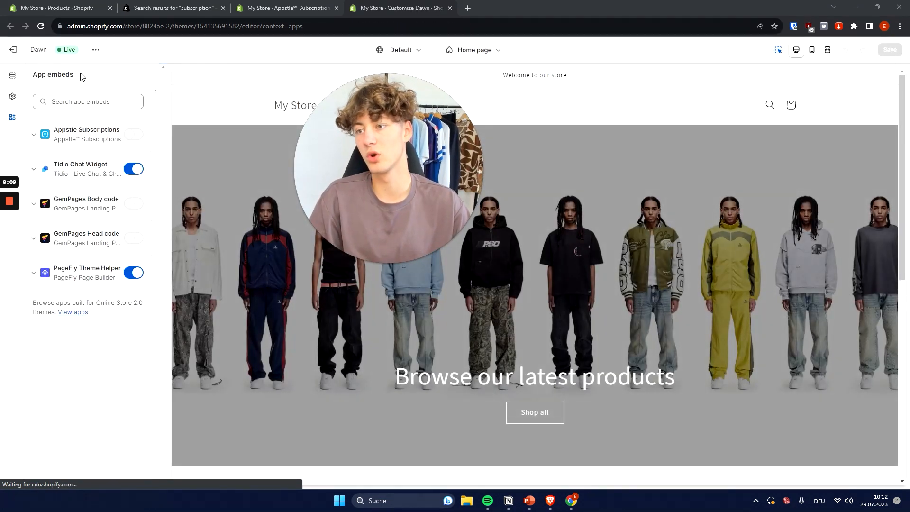
left_click_drag(79, 74, 38, 75)
left_click(77, 86)
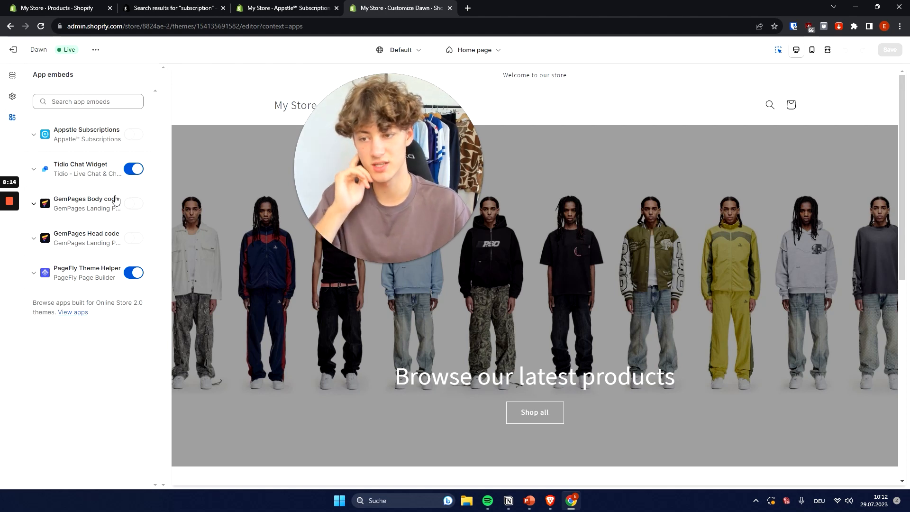
Turn on the Appstle Subscriptions app embed in the live theme, and return to Appstle's pricing plans.
left_click(133, 135)
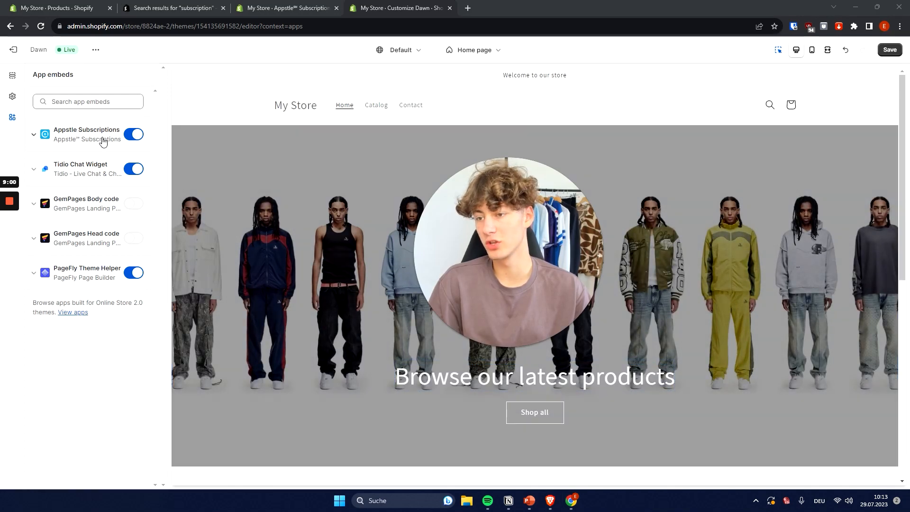
left_click(288, 8)
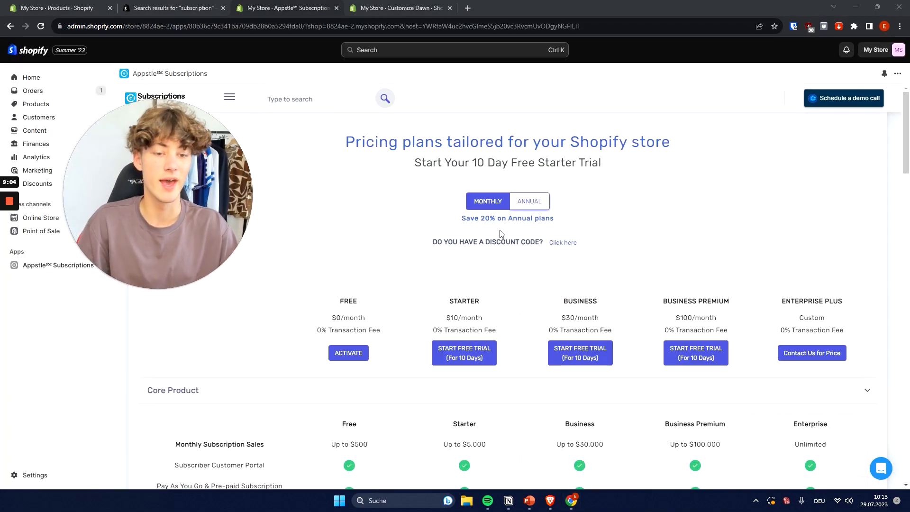
Examine the Free plan's monthly price, transaction fee and monthly subscription sales limit in the pricing comparison.
left_click(143, 289)
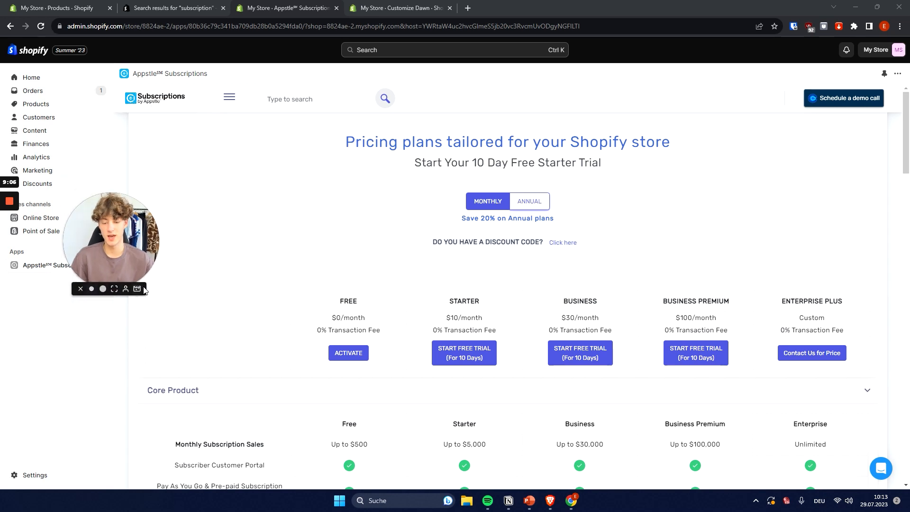
left_click_drag(145, 290, 252, 201)
scroll(316, 256, "down", 2)
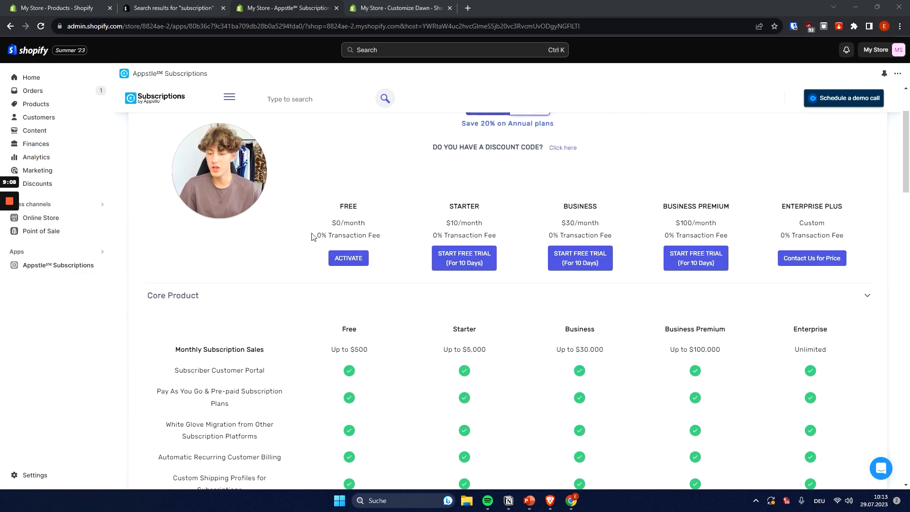
left_click_drag(327, 223, 391, 223)
left_click_drag(304, 237, 414, 243)
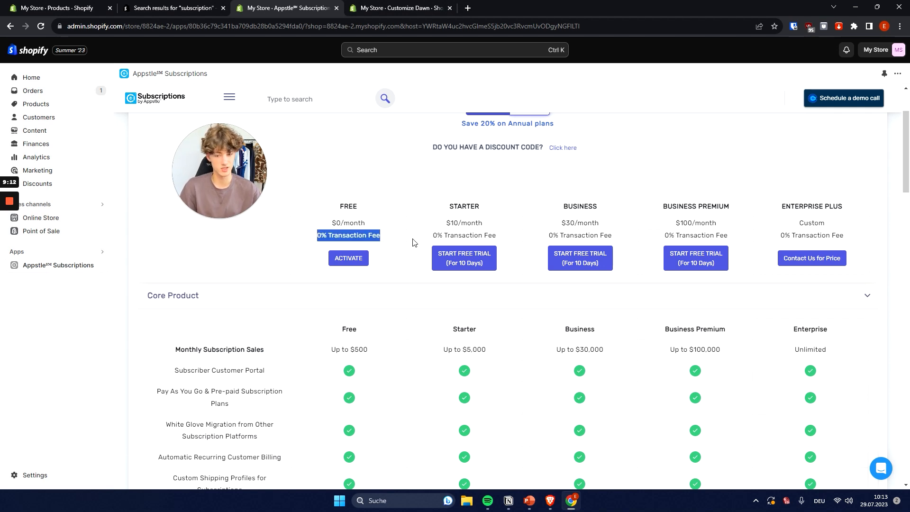
left_click(415, 234)
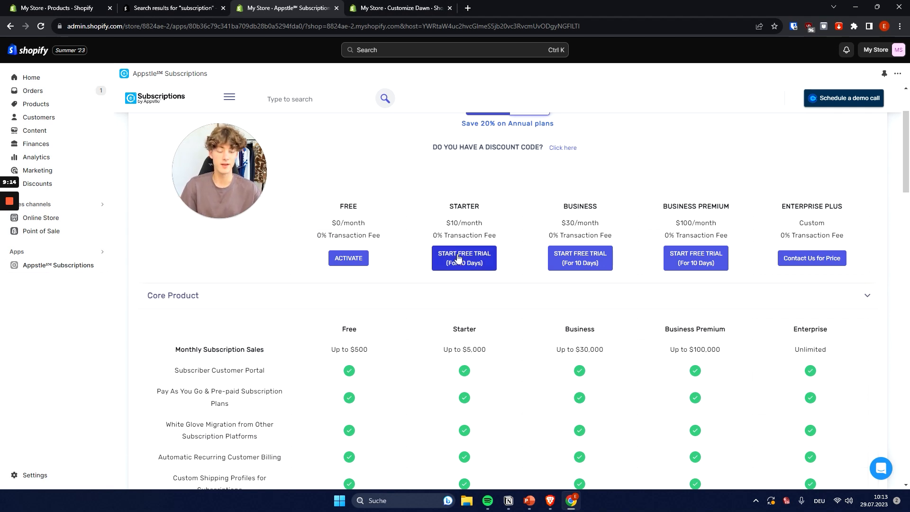
scroll(421, 259, "down", 2)
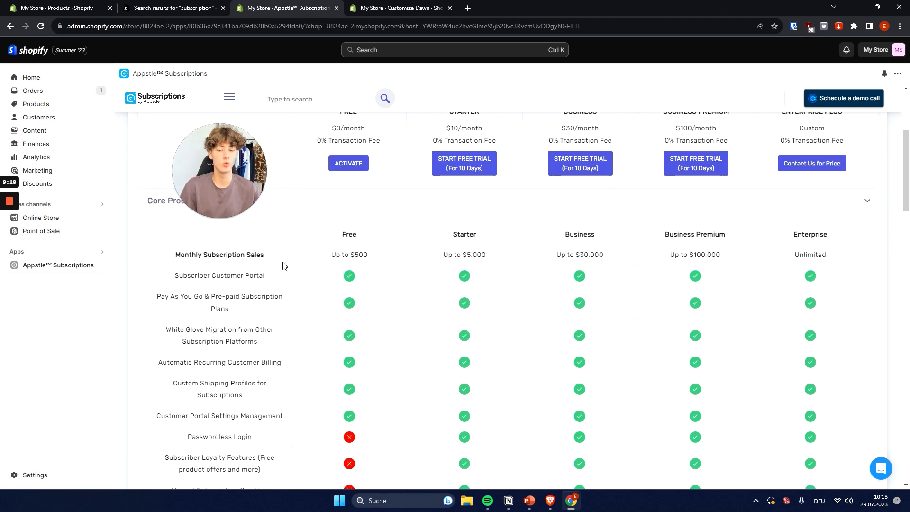
left_click_drag(174, 254, 265, 262)
left_click(336, 262)
left_click_drag(331, 256, 368, 257)
scroll(360, 275, "up", 4)
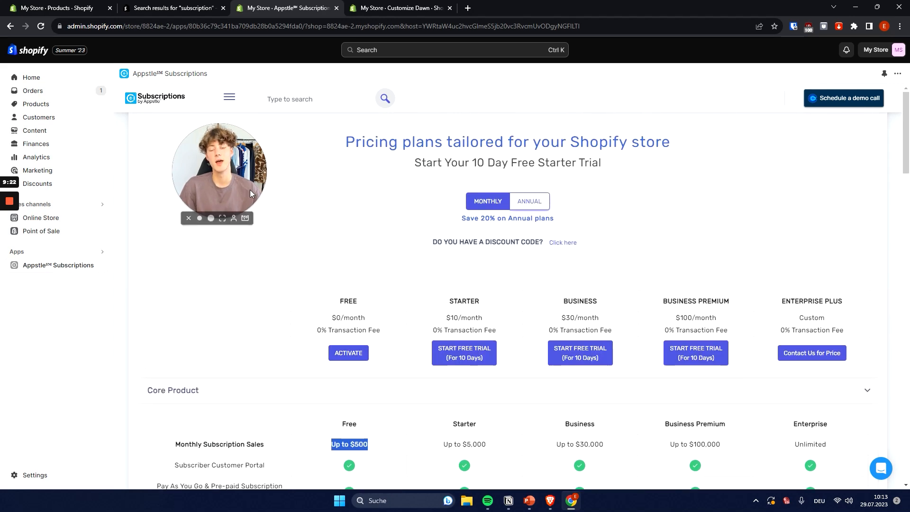
left_click(211, 218)
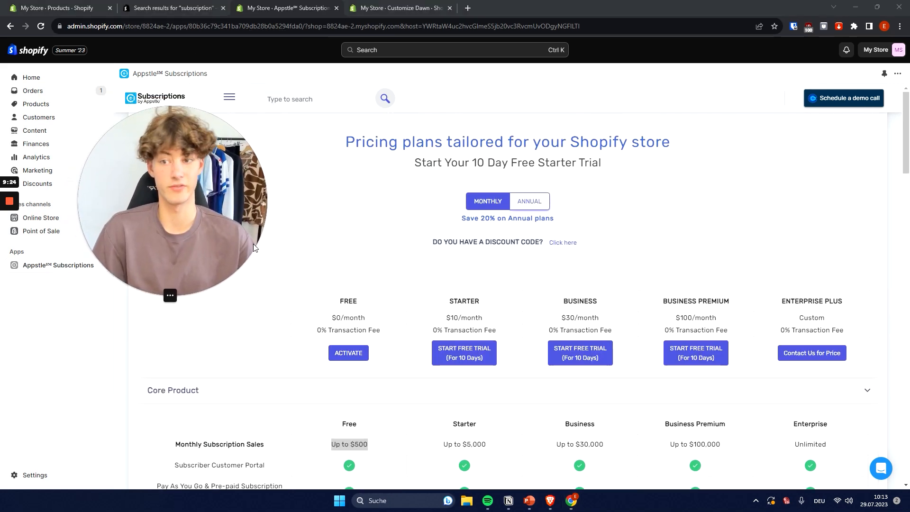
scroll(440, 229, "down", 4)
scroll(440, 237, "up", 4)
left_click(365, 308)
mouse_move(194, 266)
left_click(152, 298)
left_click_drag(168, 260, 279, 248)
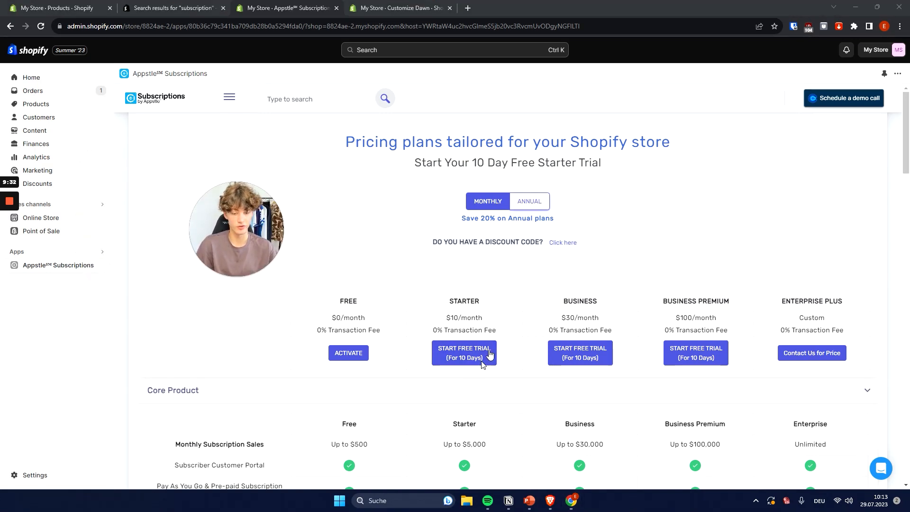
Compare the Starter, Business, Business Premium and Enterprise Plus plans, check their annual pricing, and return to monthly pricing.
scroll(477, 373, "down", 1)
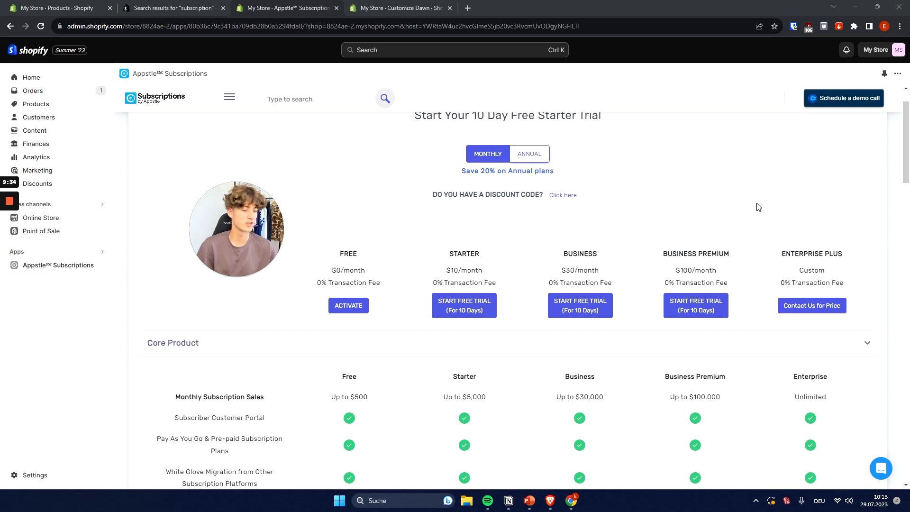
left_click_drag(449, 256, 484, 270)
mouse_move(568, 255)
left_mouse_down()
mouse_move(598, 254)
mouse_move(561, 270)
left_mouse_up()
left_click_drag(661, 254, 758, 262)
left_click_drag(665, 273, 726, 298)
left_click(764, 277)
left_click_drag(766, 258, 804, 271)
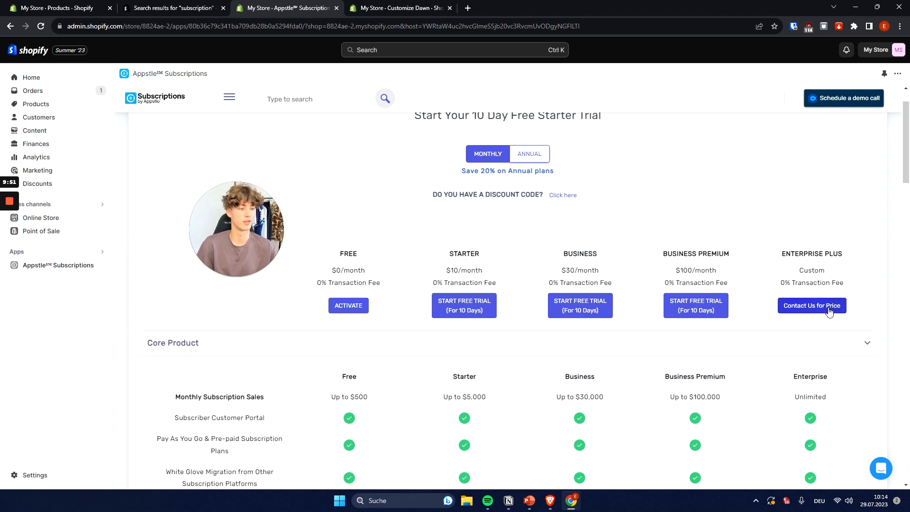
scroll(663, 197, "down", 1)
scroll(654, 177, "up", 2)
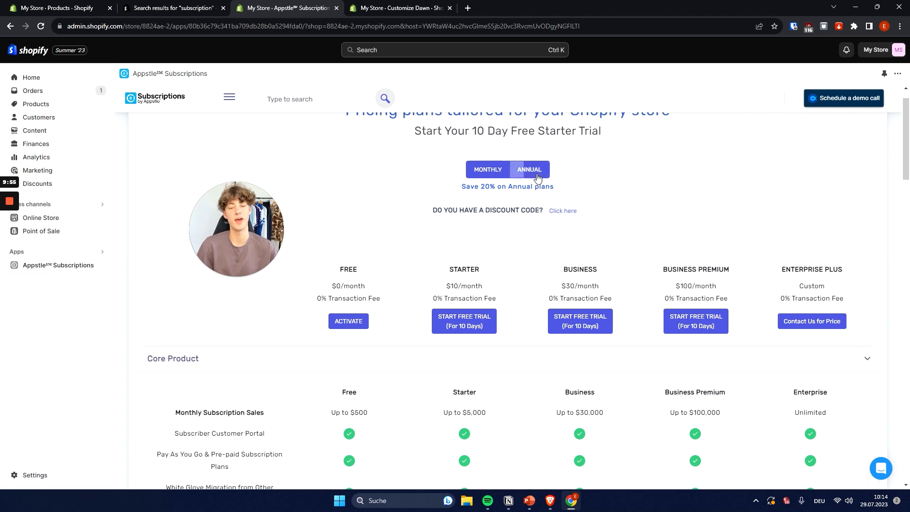
left_click(537, 175)
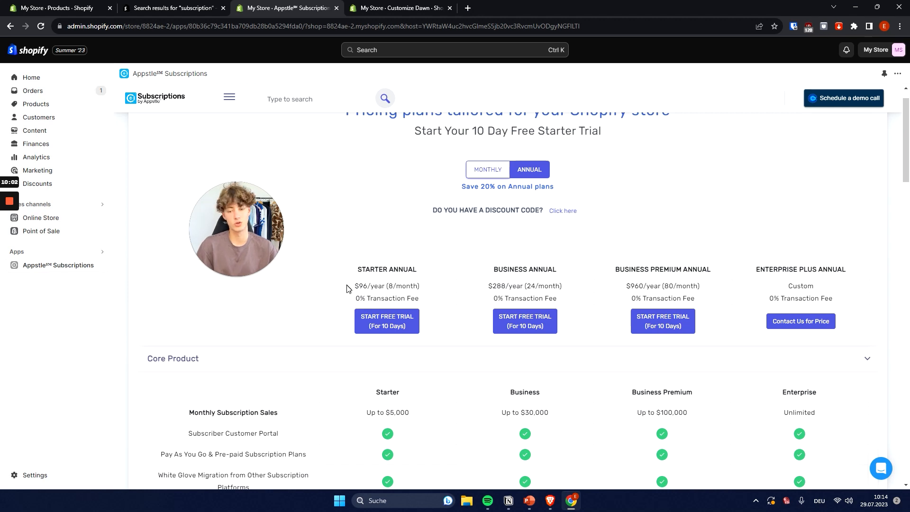
left_click(488, 177)
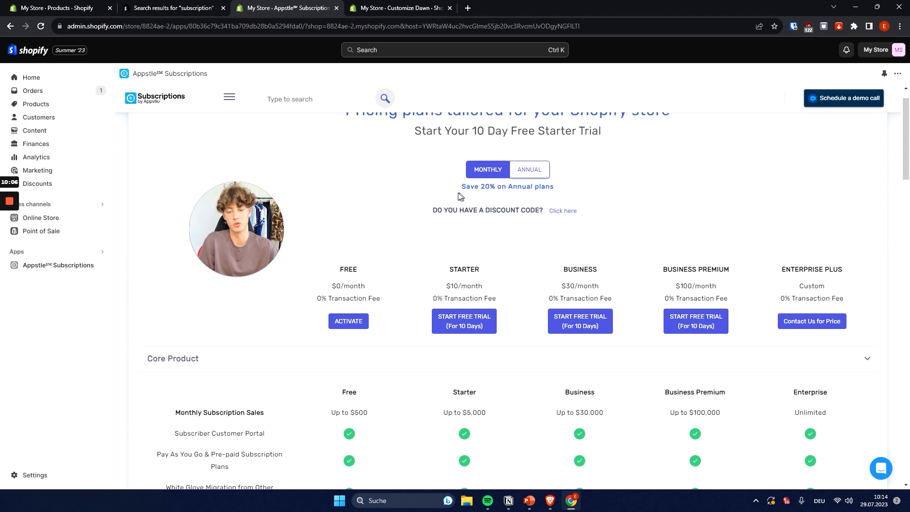
scroll(492, 213, "down", 2)
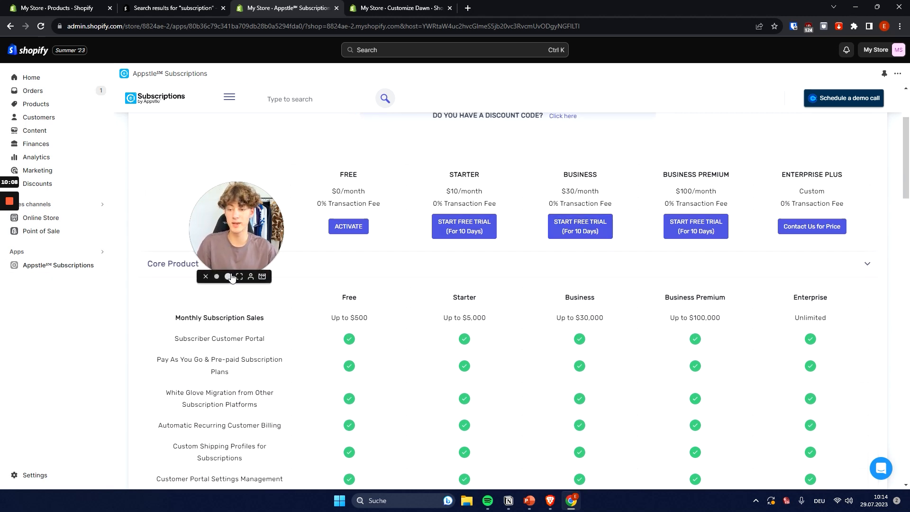
left_click(230, 275)
left_click_drag(320, 231, 241, 280)
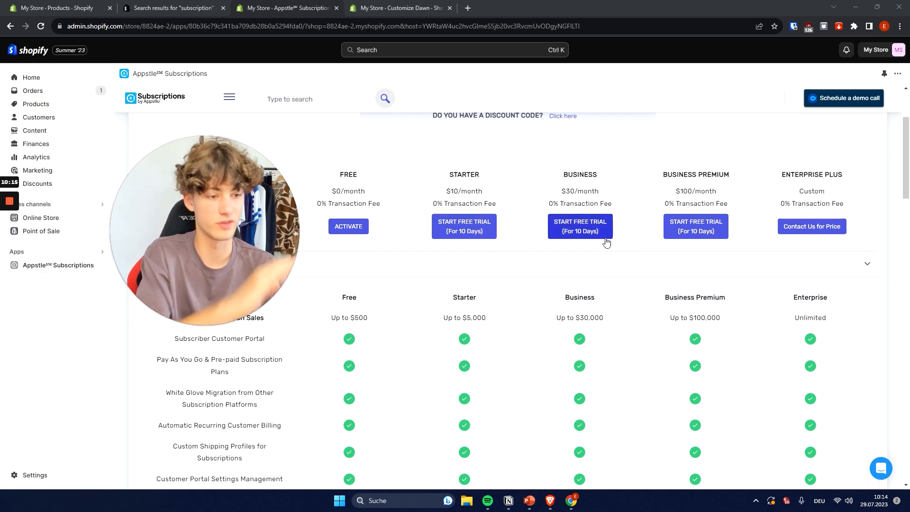
mouse_move(206, 315)
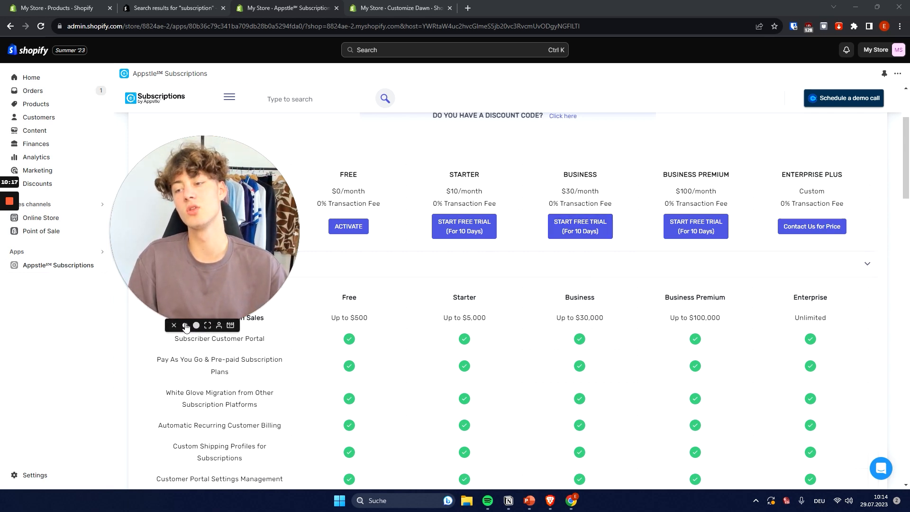
left_click(185, 325)
left_click_drag(173, 288, 231, 218)
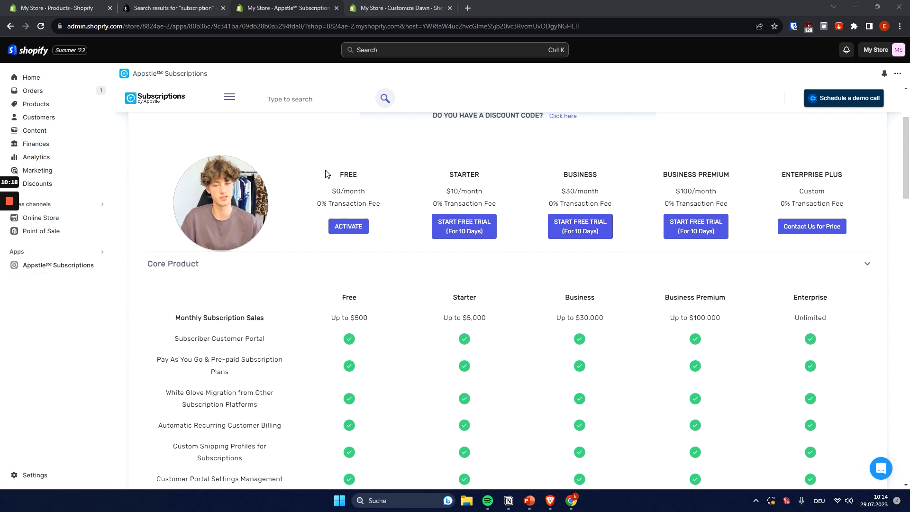
Activate the Free Appstle Subscriptions pricing plan.
left_click_drag(327, 175, 429, 216)
left_click(379, 221)
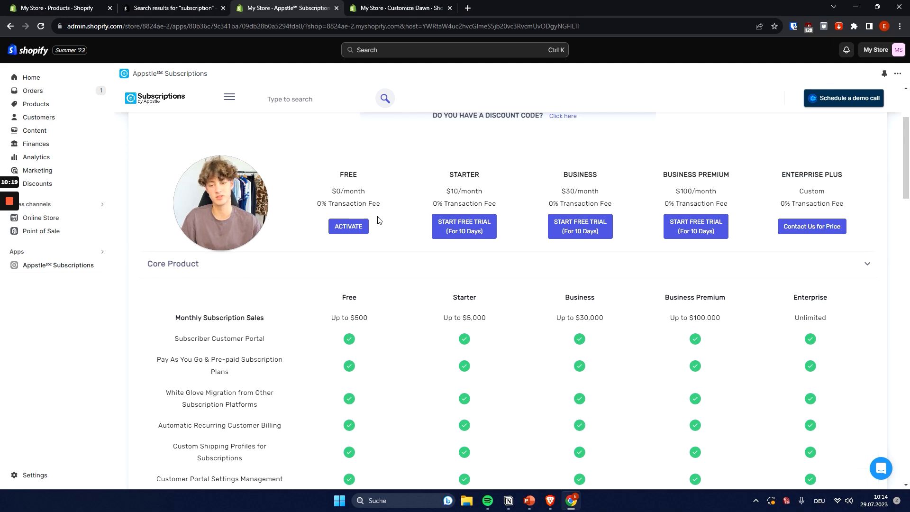
left_click(351, 231)
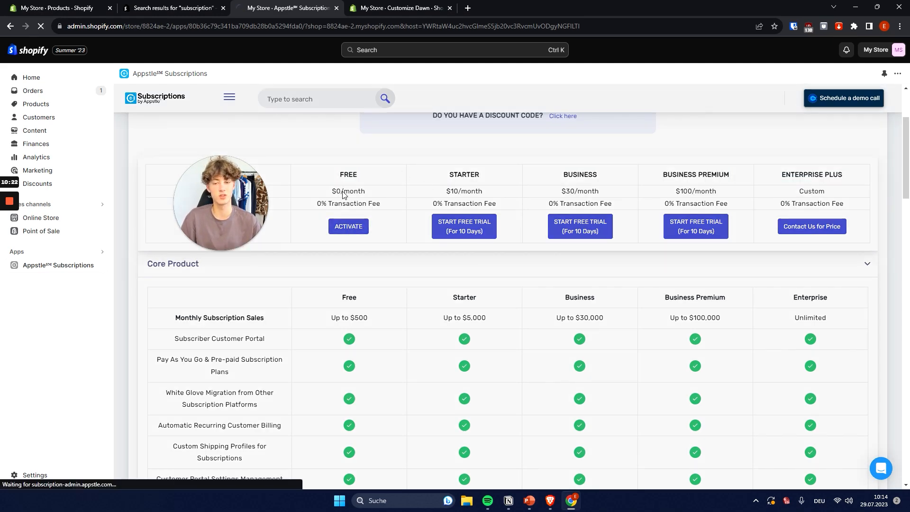
left_click(211, 251)
left_click_drag(252, 239, 773, 264)
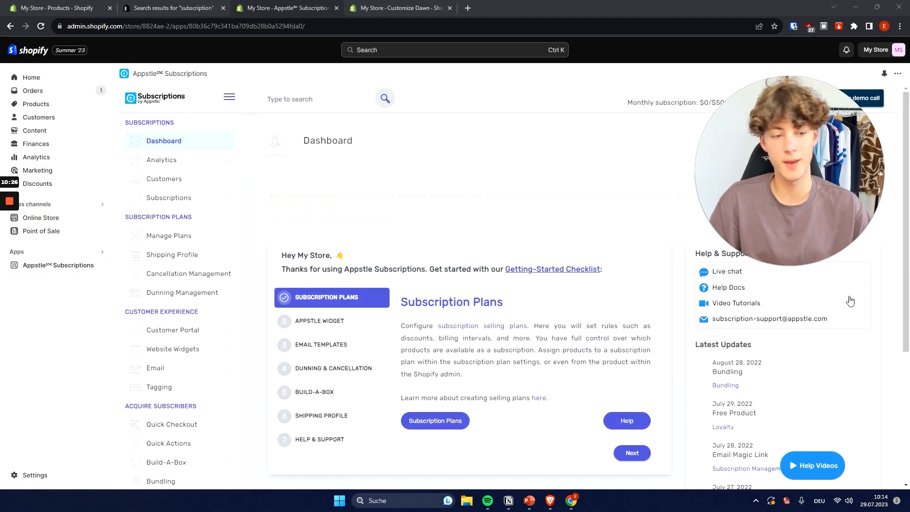
left_click(772, 266)
left_click_drag(736, 244, 810, 377)
Review the dashboard's getting-started checklist and advance past Subscription Plans and Appstle Widget to Email Templates.
scroll(534, 286, "down", 3)
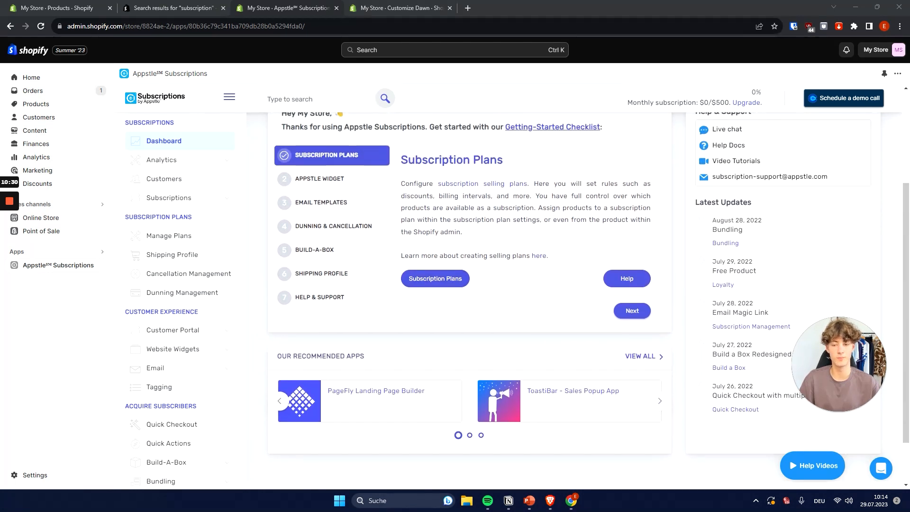
scroll(418, 186, "up", 1)
left_click_drag(281, 158, 513, 208)
left_click_drag(518, 174, 623, 174)
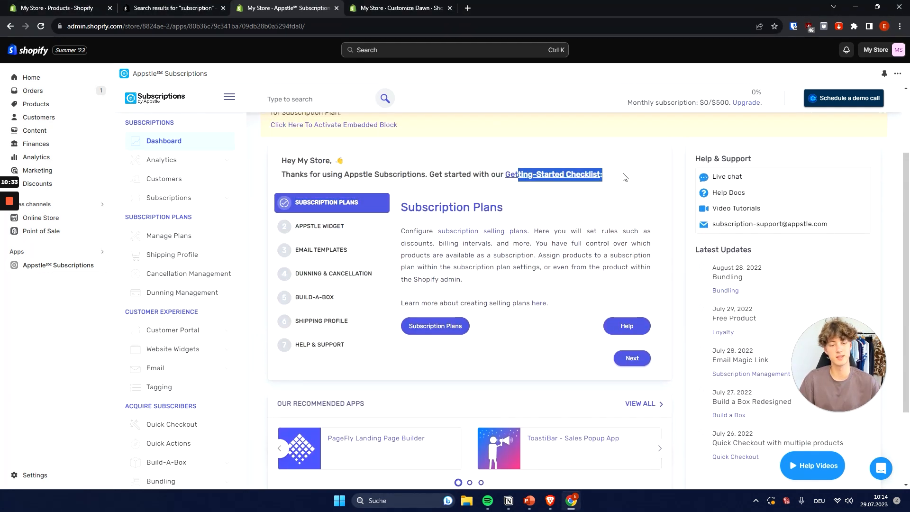
left_click(597, 209)
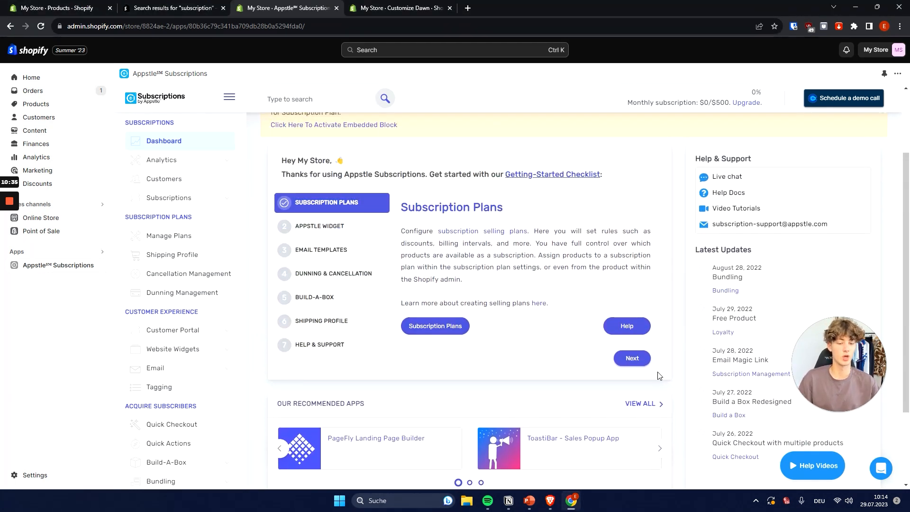
left_click(629, 360)
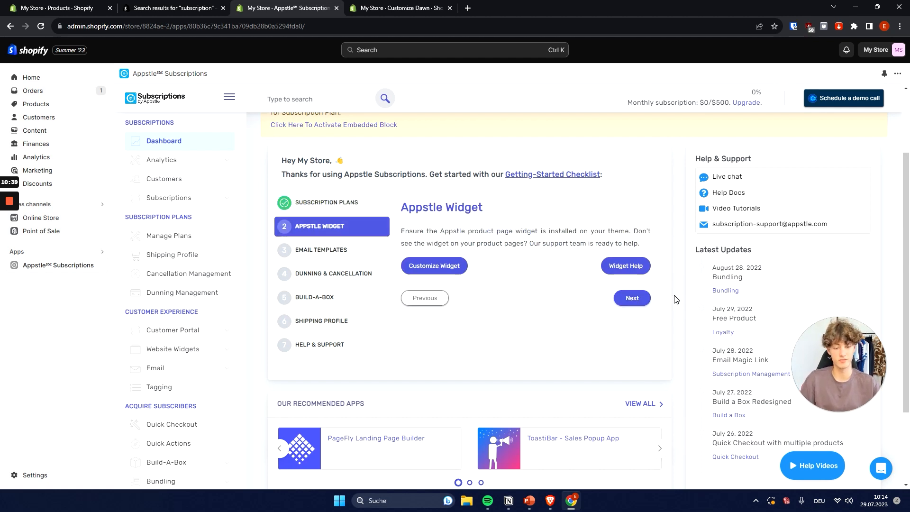
left_click(635, 298)
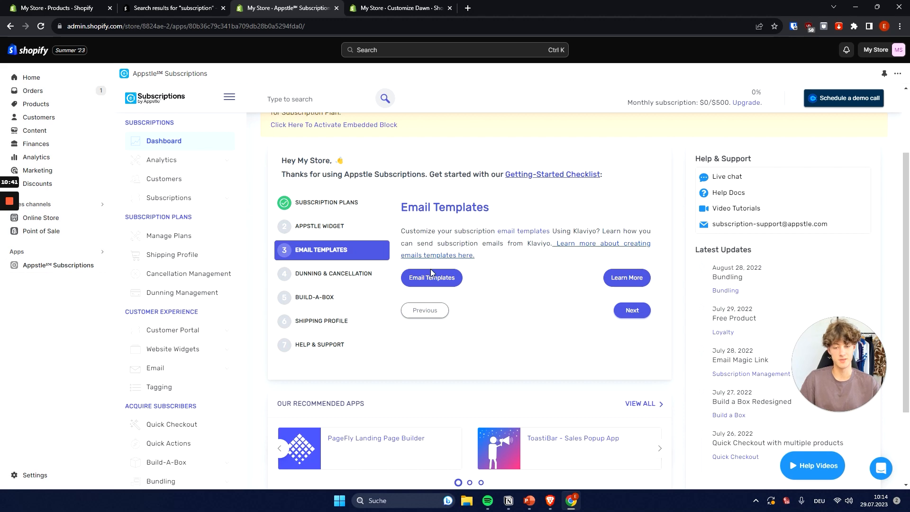
left_click_drag(533, 8, 446, 4)
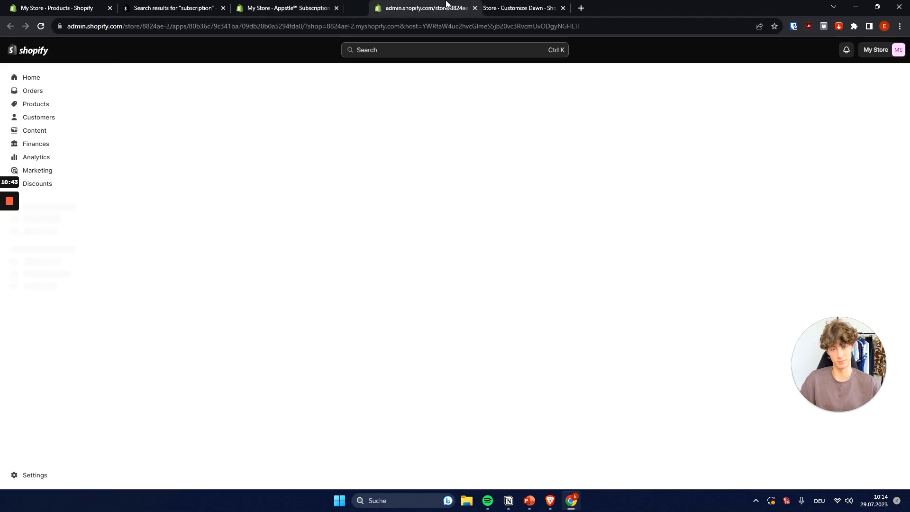
left_click(314, 5)
left_click(449, 8)
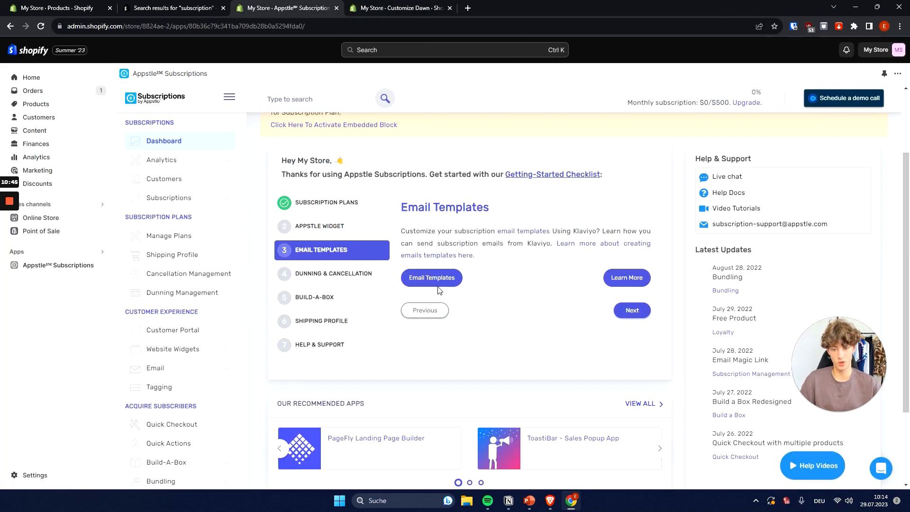
Open the Email Templates settings in a separate browser tab and look through the list of customer emails.
right_click(437, 284)
left_click(473, 294)
left_click(398, 8)
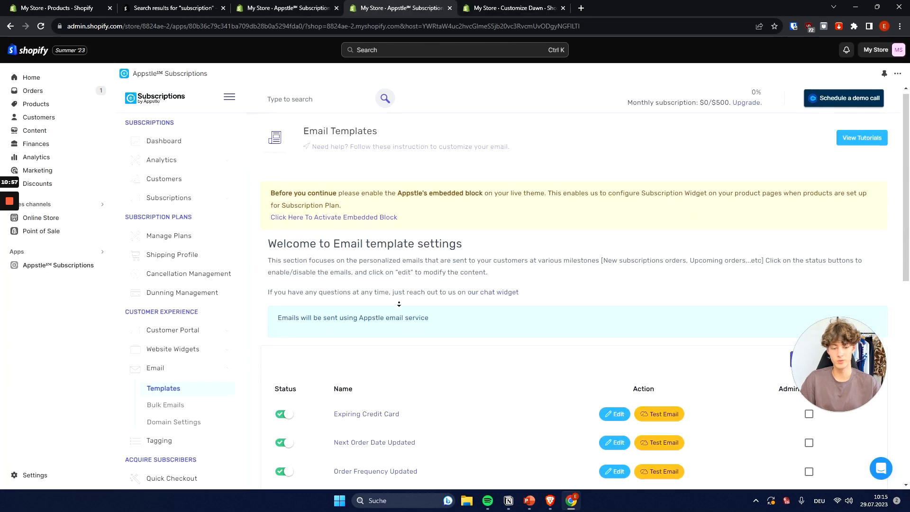
scroll(398, 315, "down", 5)
scroll(457, 309, "up", 4)
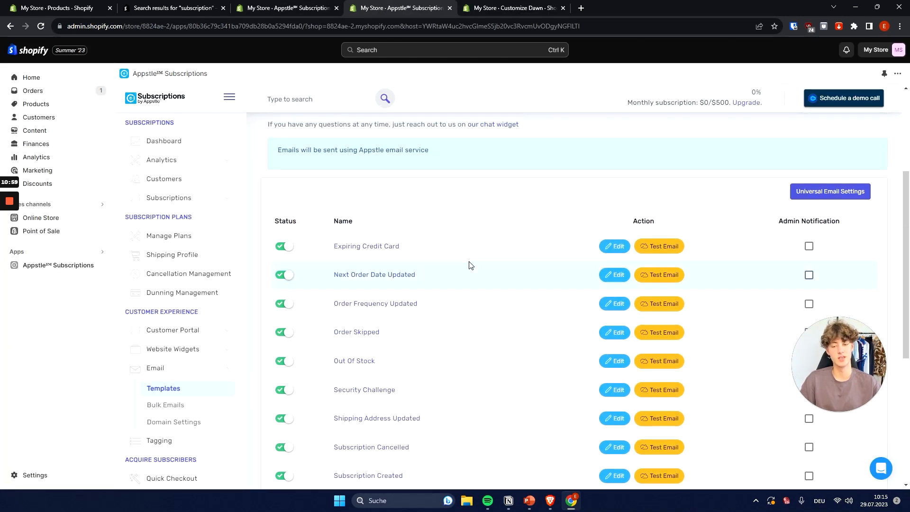
Open the Expiring Credit Card email template for editing and examine its sender settings, logo options and preview.
left_click(610, 247)
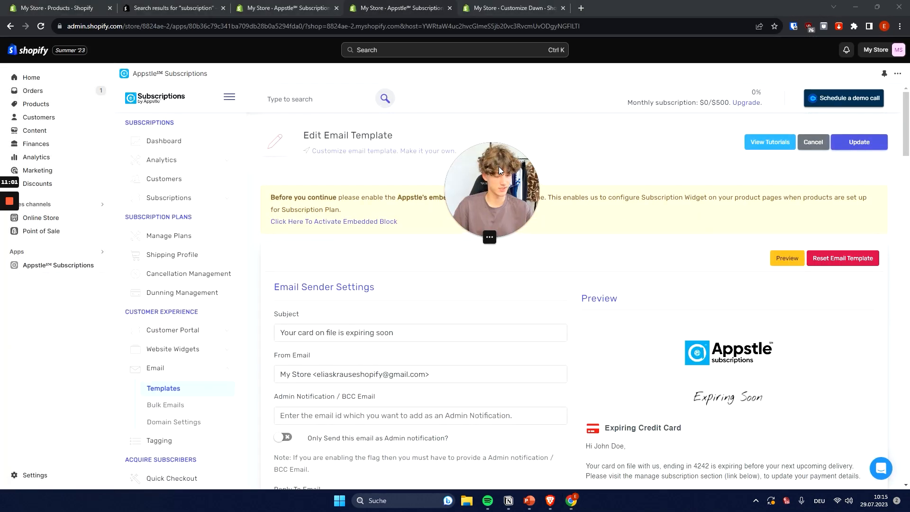
scroll(699, 235, "down", 3)
left_click_drag(476, 153, 177, 175)
scroll(733, 385, "down", 3)
scroll(733, 385, "up", 5)
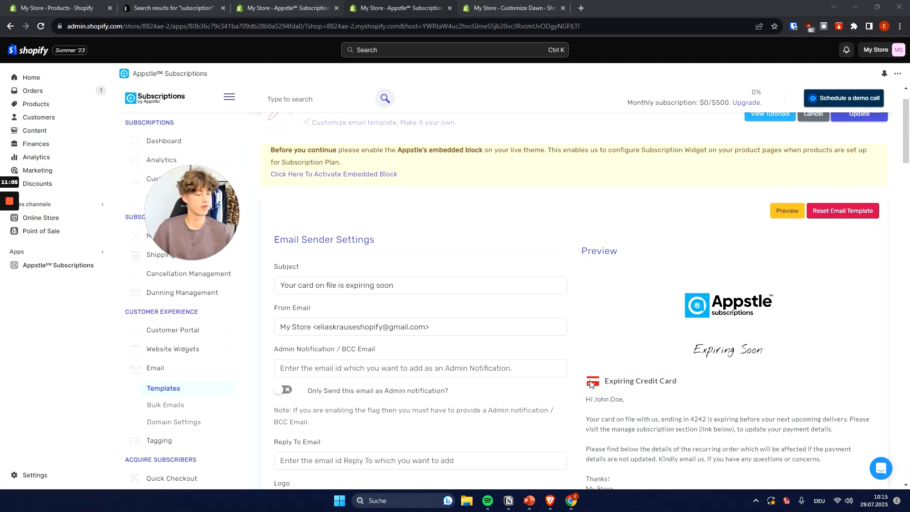
left_click_drag(591, 383, 697, 383)
scroll(601, 394, "down", 10)
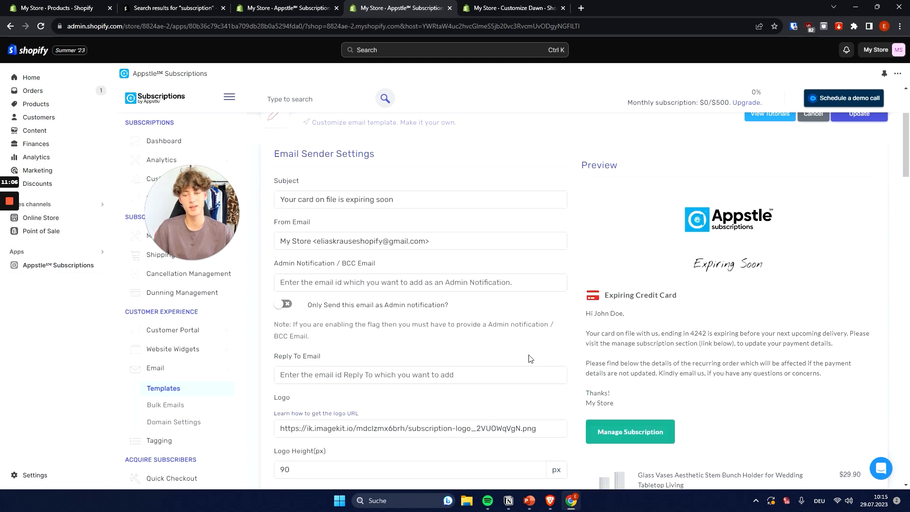
scroll(649, 328, "up", 12)
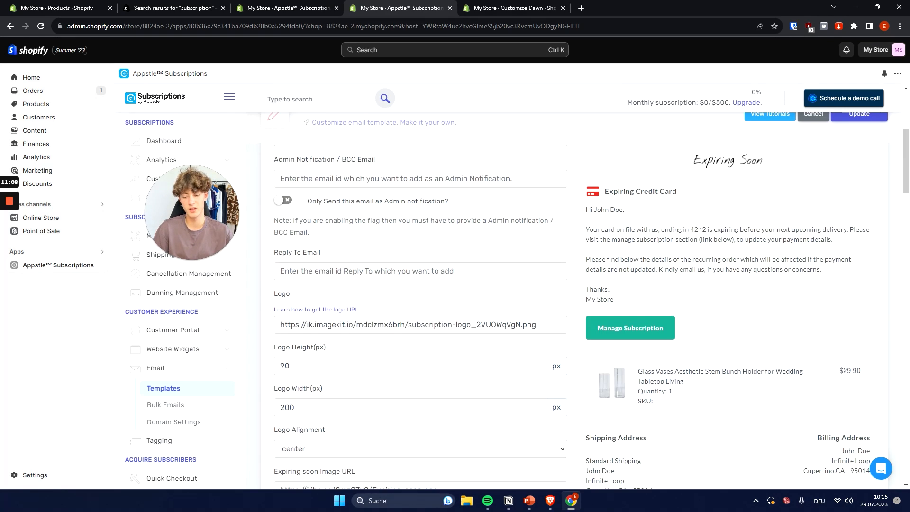
Examine the Expiring Credit Card template's image, heading and content settings and the order details in its preview.
scroll(630, 361, "down", 10)
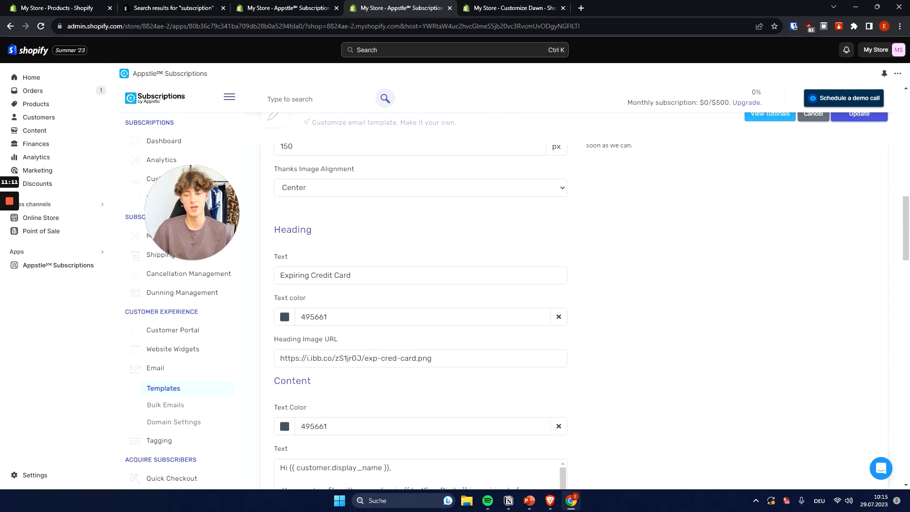
scroll(627, 362, "up", 10)
right_click(843, 354)
scroll(668, 375, "down", 4)
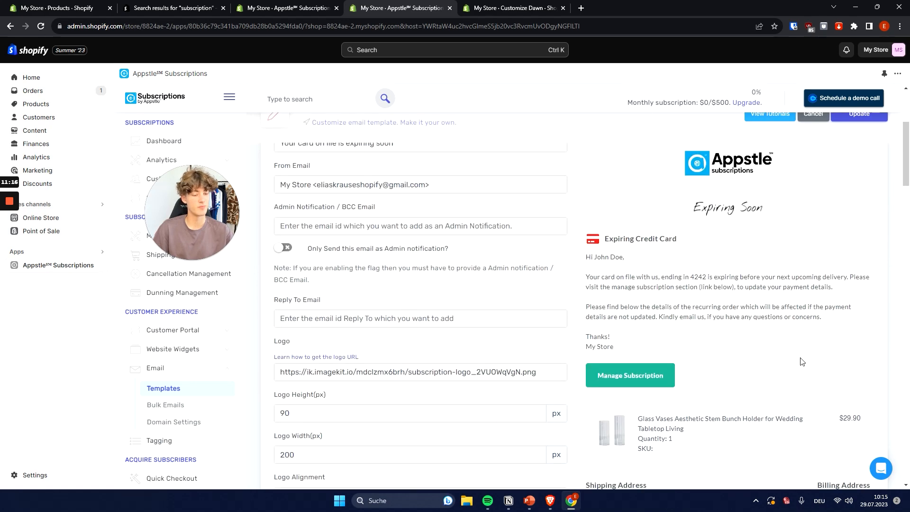
scroll(802, 362, "down", 5)
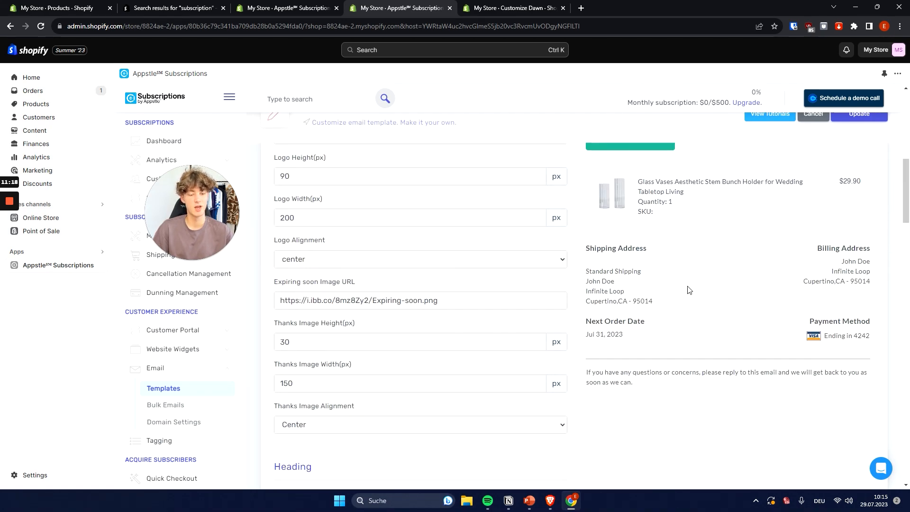
scroll(689, 289, "up", 3)
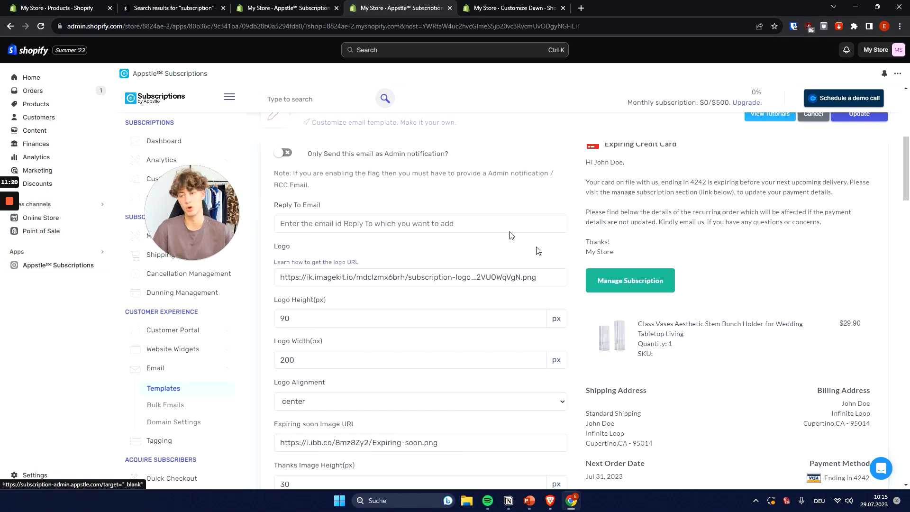
scroll(536, 251, "up", 1)
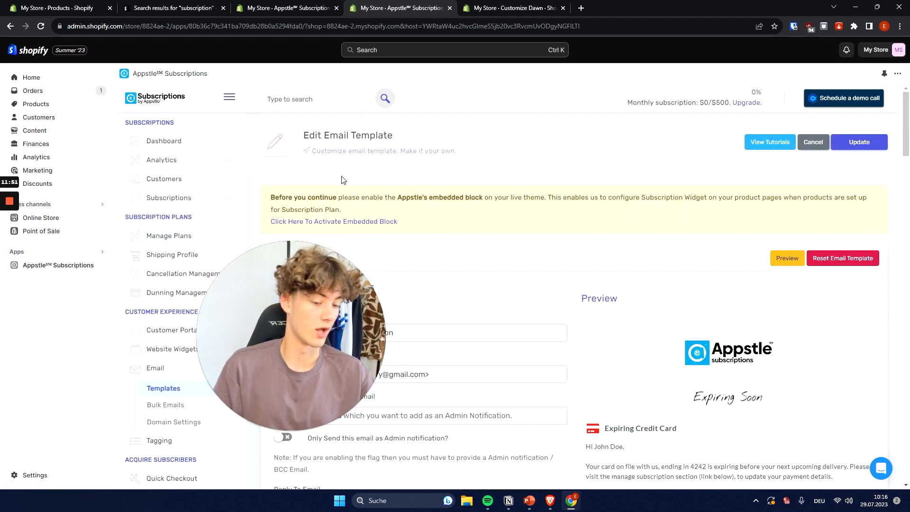
Return to the dashboard's getting-started checklist in the other browser tab and advance to Dunning & Cancellation.
left_click(284, 8)
left_click_drag(274, 291, 149, 128)
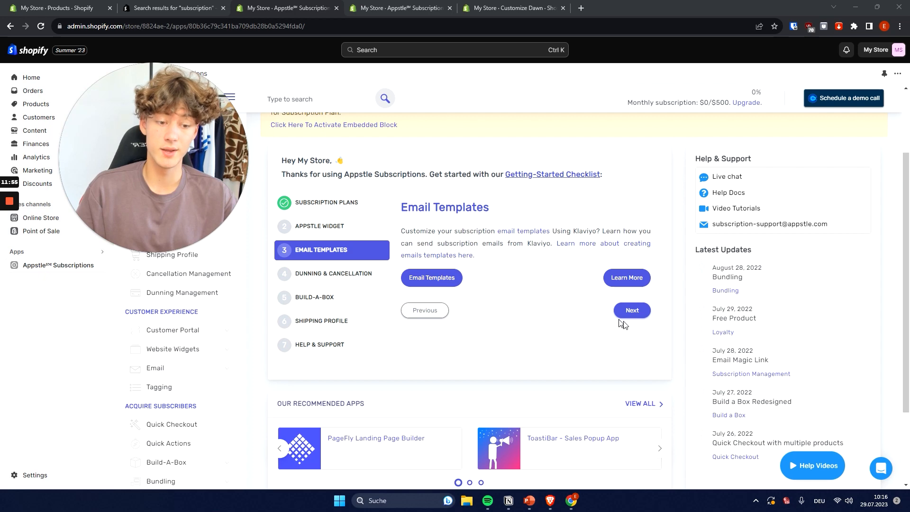
left_click(632, 310)
left_click_drag(569, 216, 381, 213)
left_click_drag(161, 152, 807, 164)
left_click(573, 199)
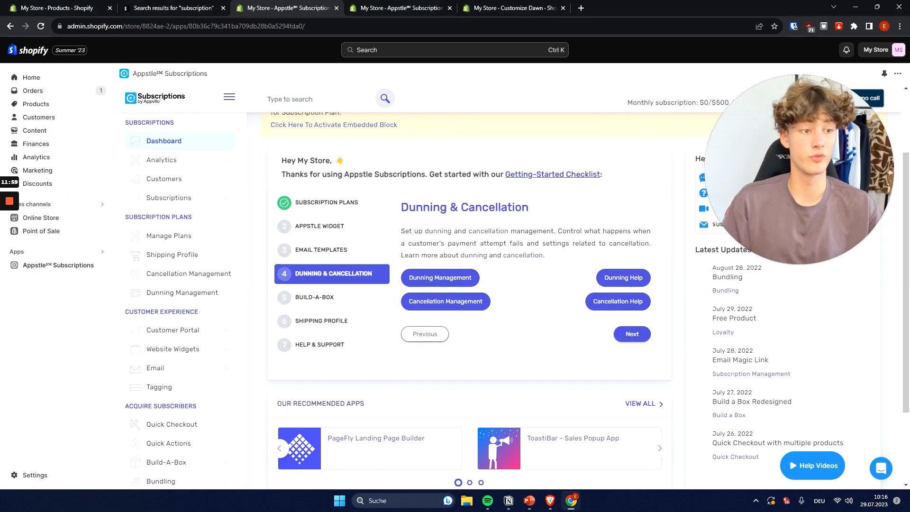
Open Dunning Management and review its retry attempts and day-before-retrying settings.
left_click(183, 292)
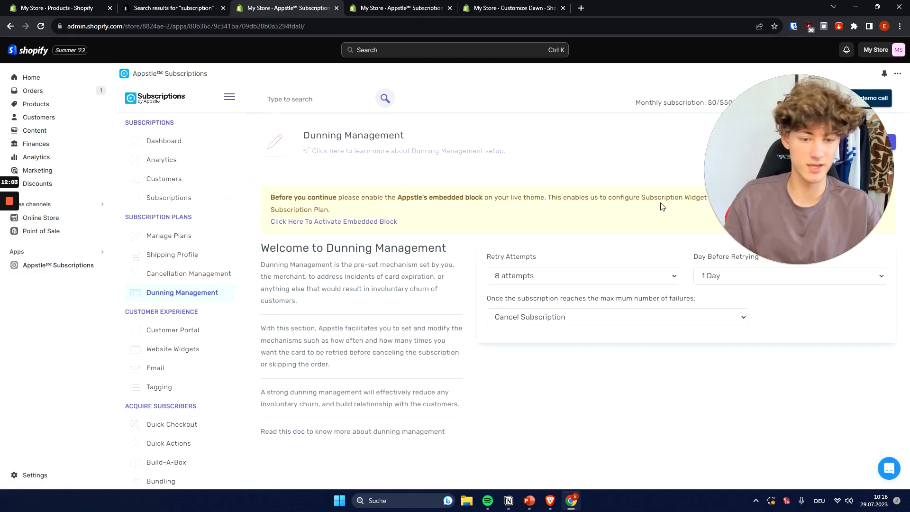
left_click_drag(808, 179, 175, 327)
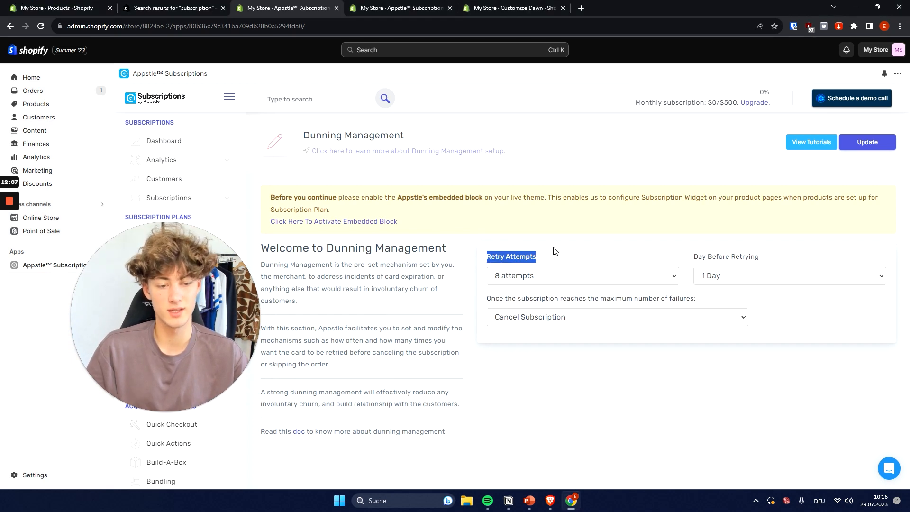
left_click(568, 264)
left_click_drag(777, 258, 702, 258)
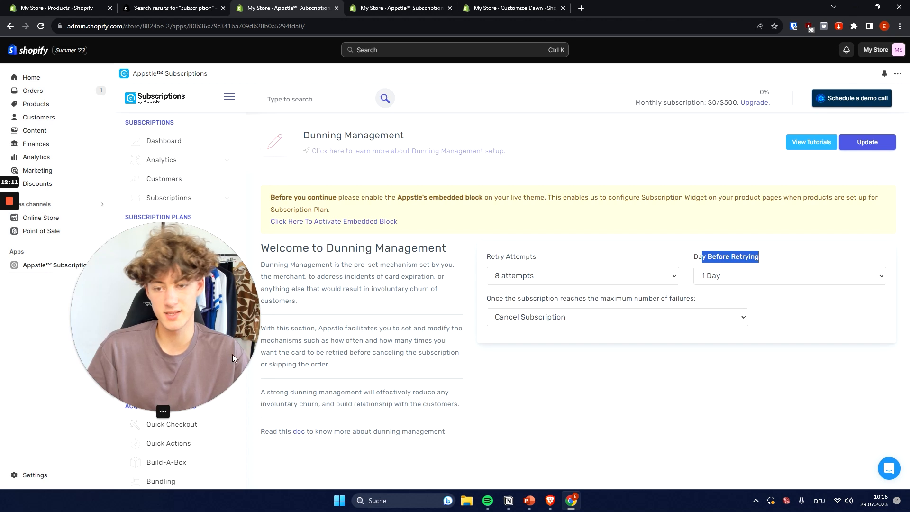
left_click(146, 412)
left_click_drag(125, 382, 420, 330)
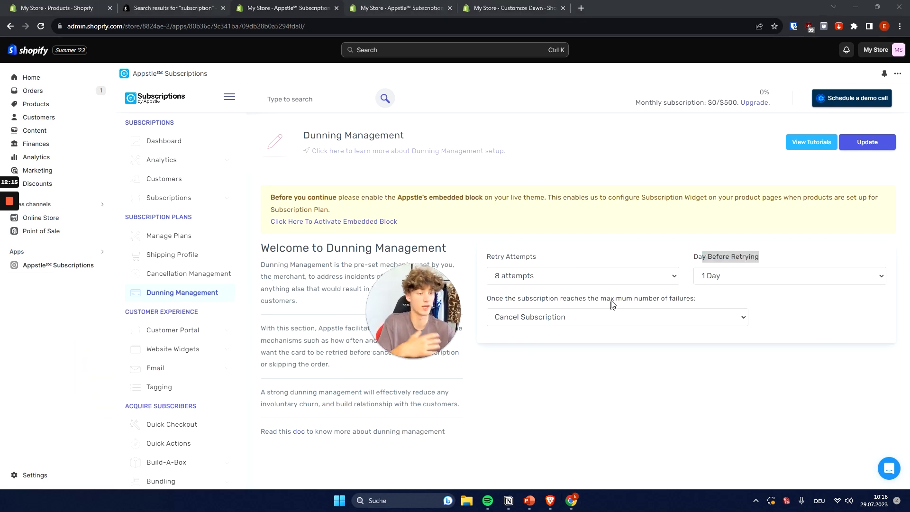
Set the dunning retry attempts to 10 attempts and the waiting time before retrying to 2 Days.
left_click_drag(539, 258, 465, 253)
left_click(512, 259)
left_click(519, 279)
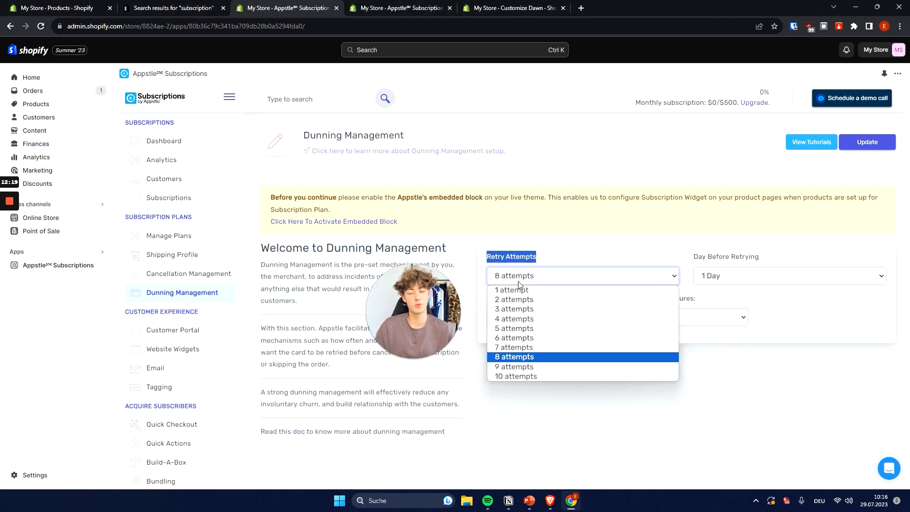
left_click(515, 376)
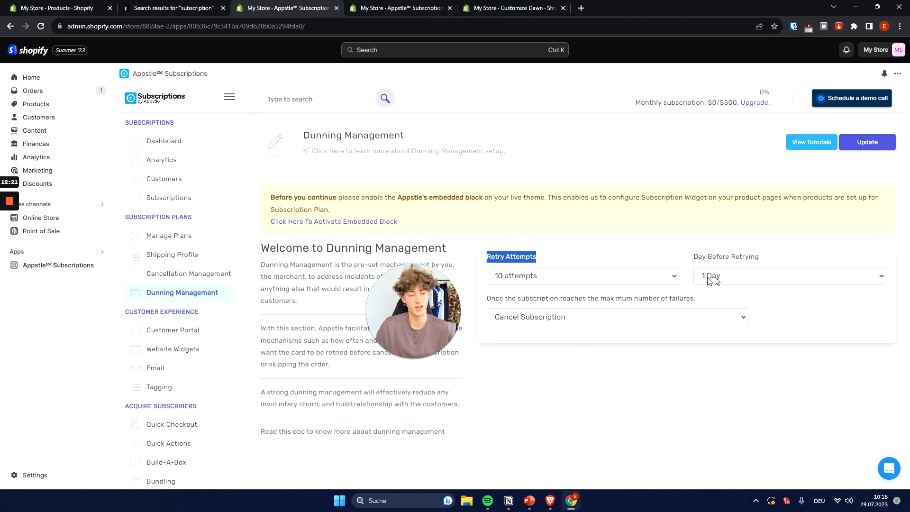
left_click(751, 278)
left_click(746, 297)
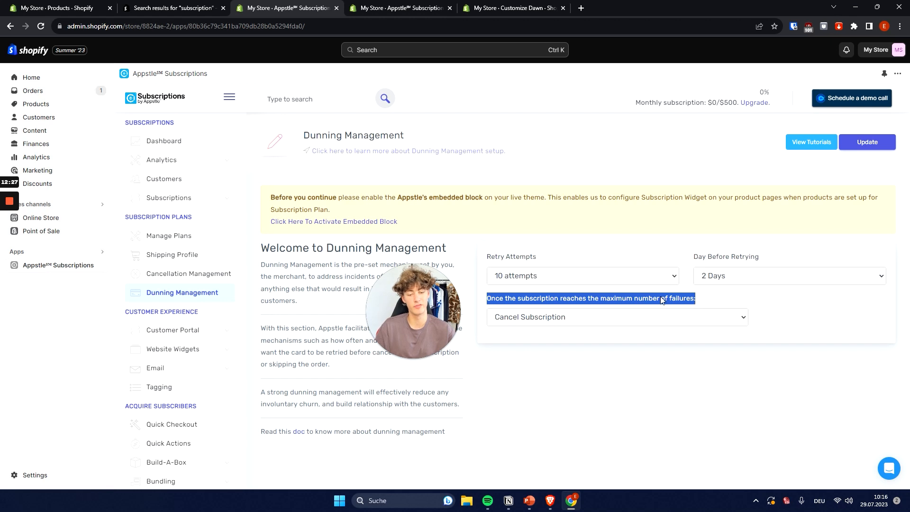
Try Skip failed Order and Cancel Subscription as the action once a subscription reaches the maximum number of failures.
left_click(681, 302)
left_click(573, 318)
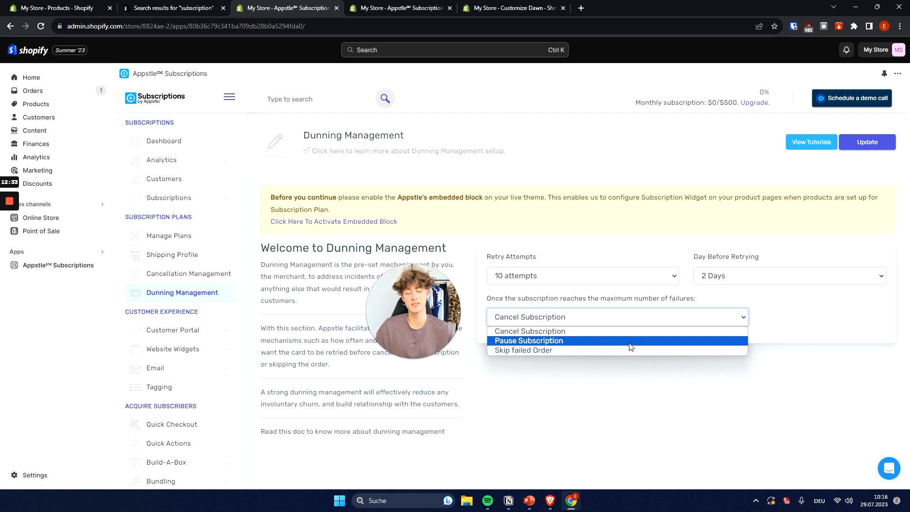
left_click(535, 349)
left_click(521, 324)
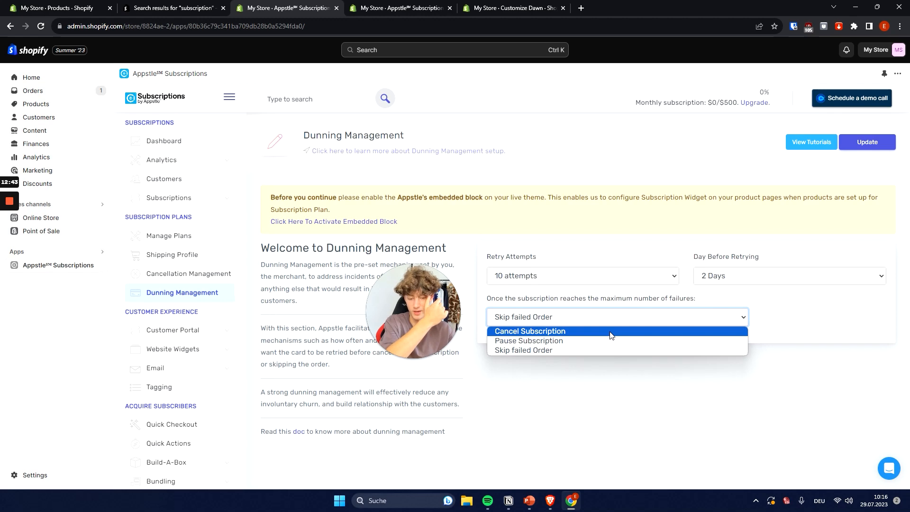
left_click(595, 331)
Set the action once a subscription reaches the maximum number of failures to Pause Subscription.
left_click(568, 321)
left_click(533, 340)
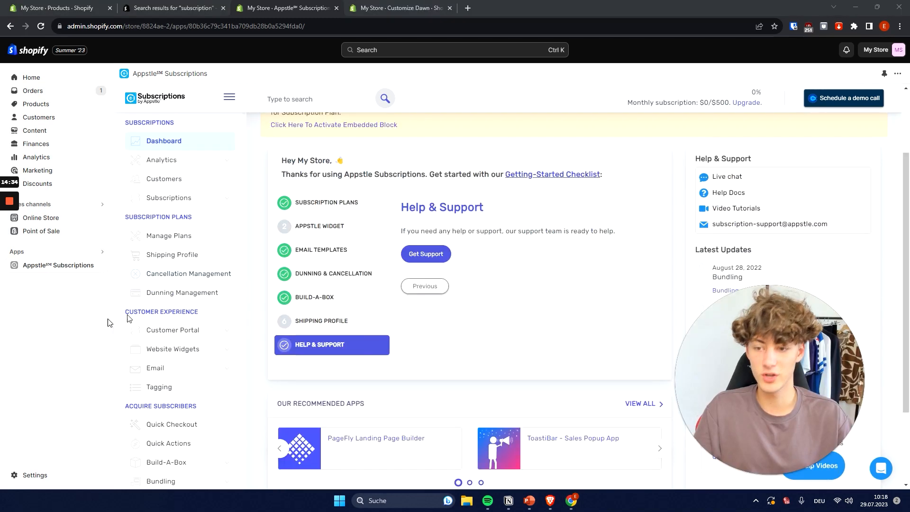
scroll(178, 304, "down", 5)
scroll(191, 310, "up", 5)
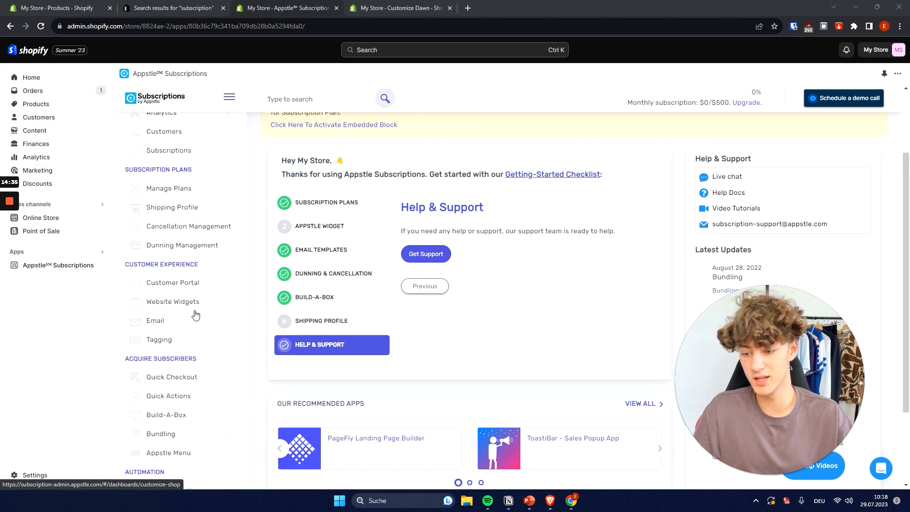
scroll(196, 315, "up", 2)
left_click_drag(813, 349, 596, 237)
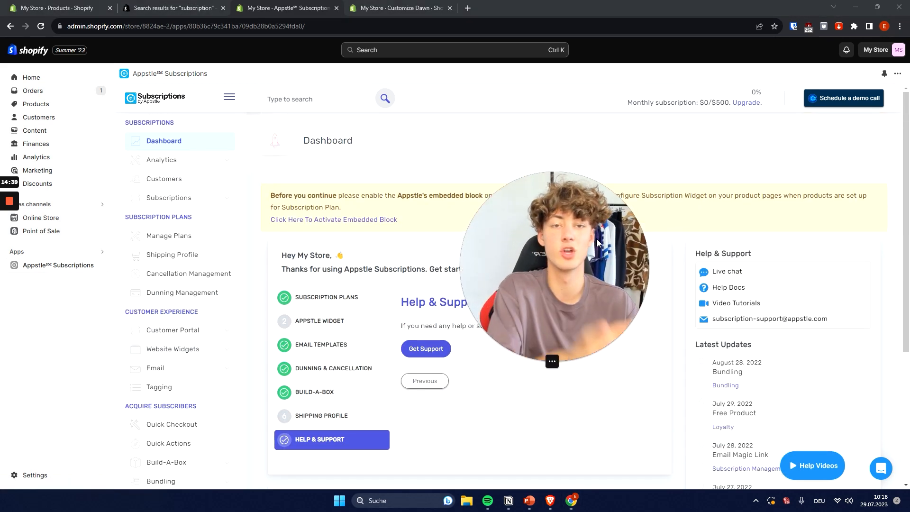
left_click_drag(596, 239, 467, 248)
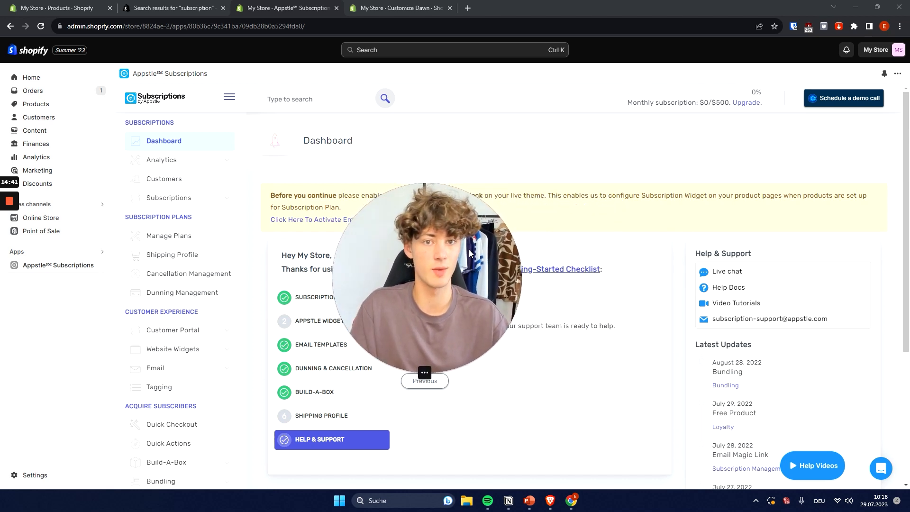